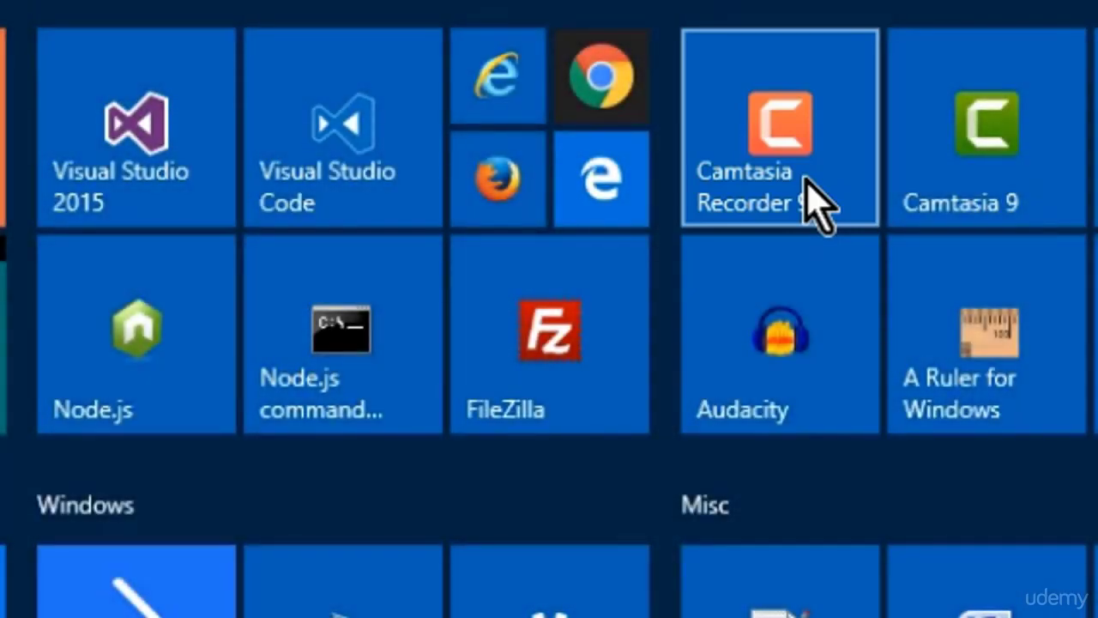
Step: Create a new Camtasia 9 project and import 00Allopening.mp4, 1280x720bb.png and UniversalEnding.mp4 from the 03 Record the Screen folder
left_click(981, 193)
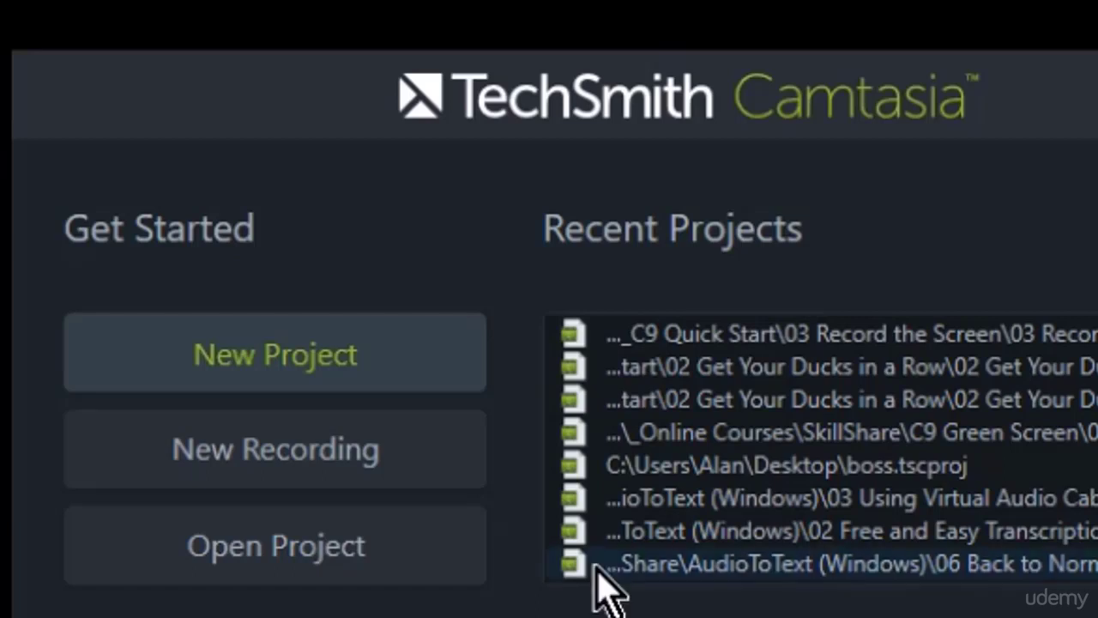
left_click(359, 385)
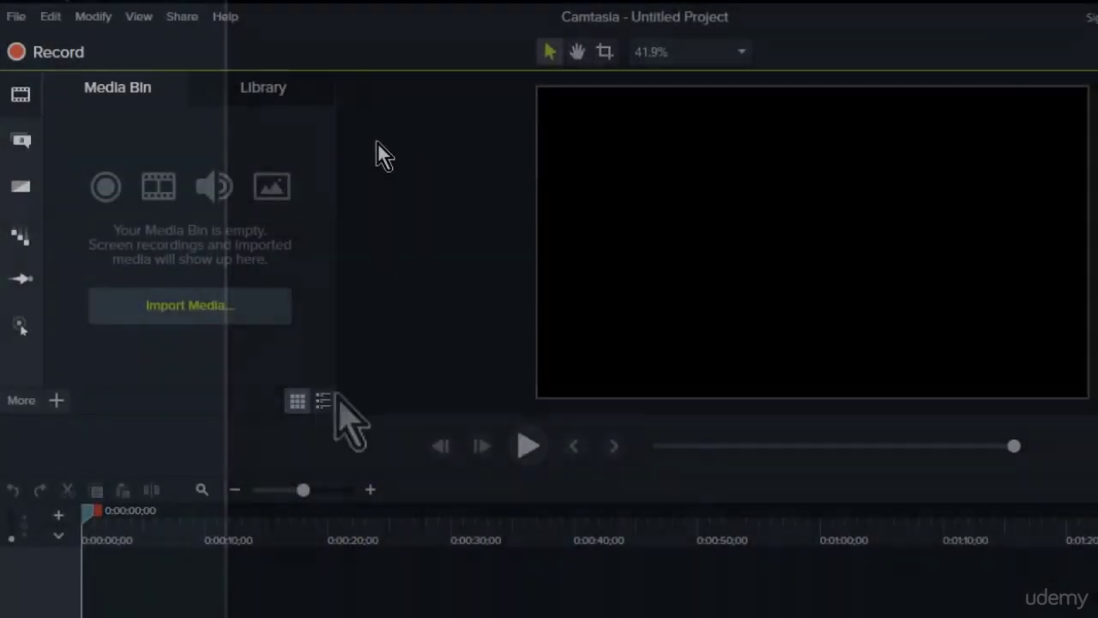
left_click(222, 307)
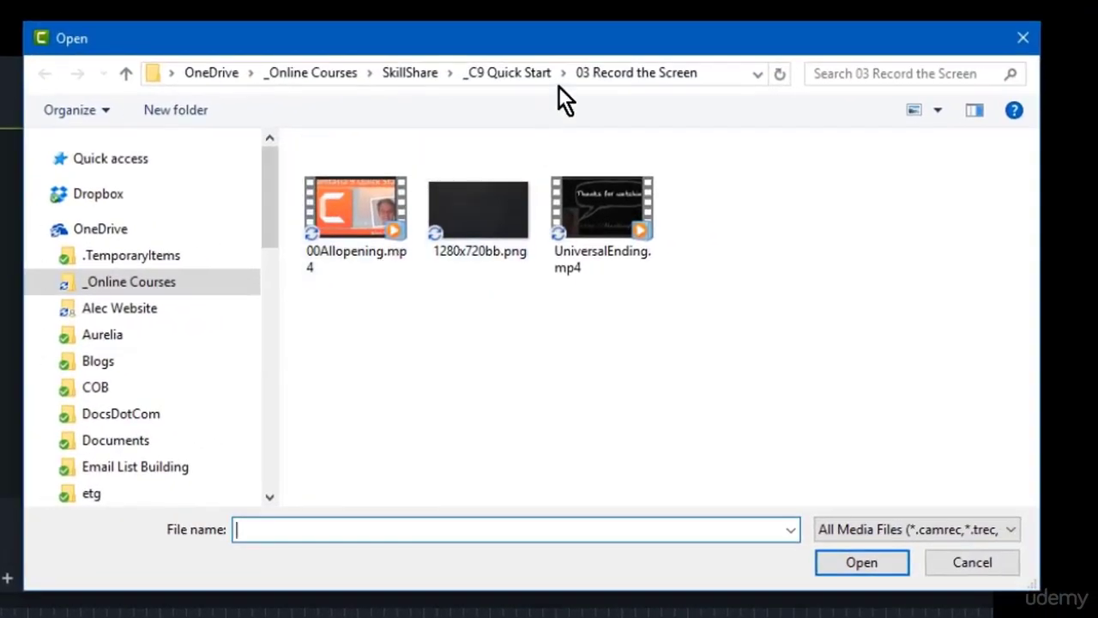
left_click(602, 72)
left_click_drag(801, 185, 314, 159)
left_click(849, 566)
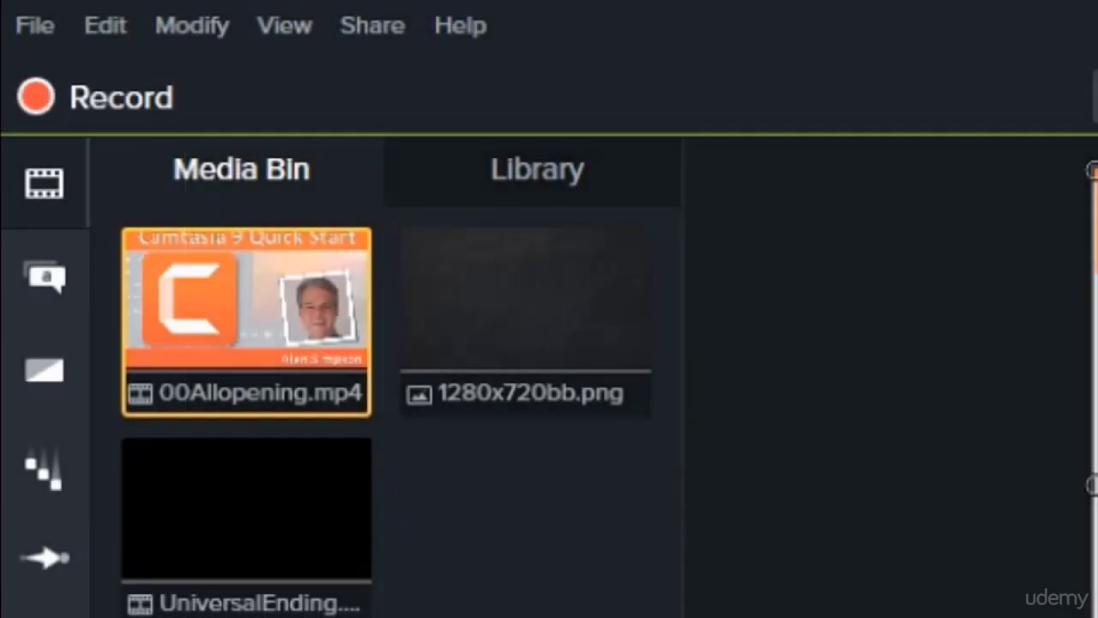
Step: Save the project as 03 Record the Screen.tscproj in the 03 Record the Screen folder
left_click(36, 27)
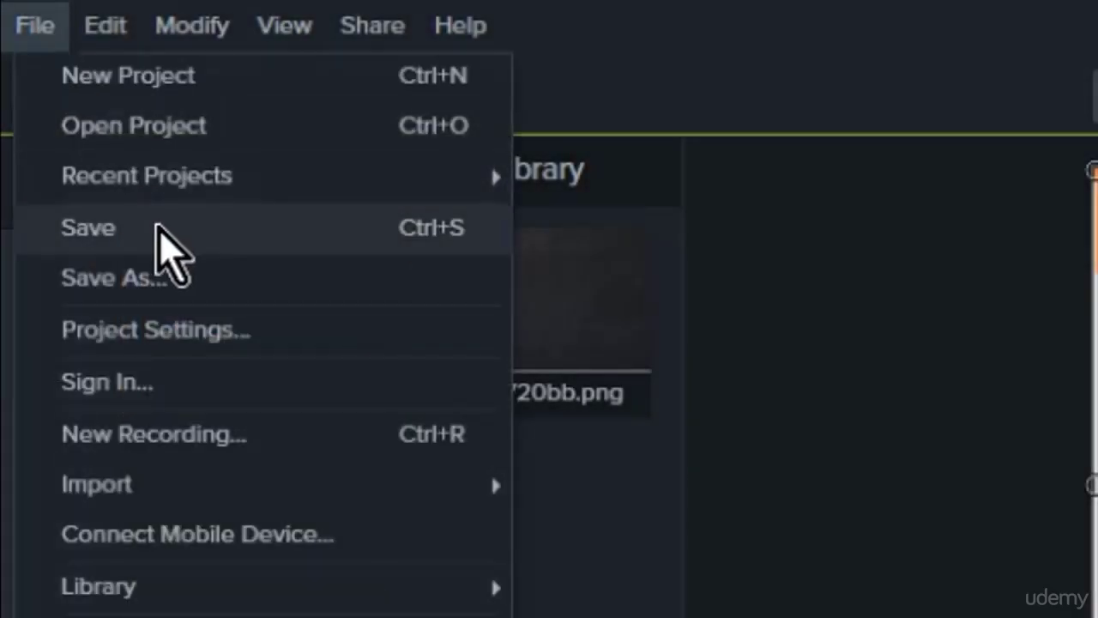
left_click(158, 227)
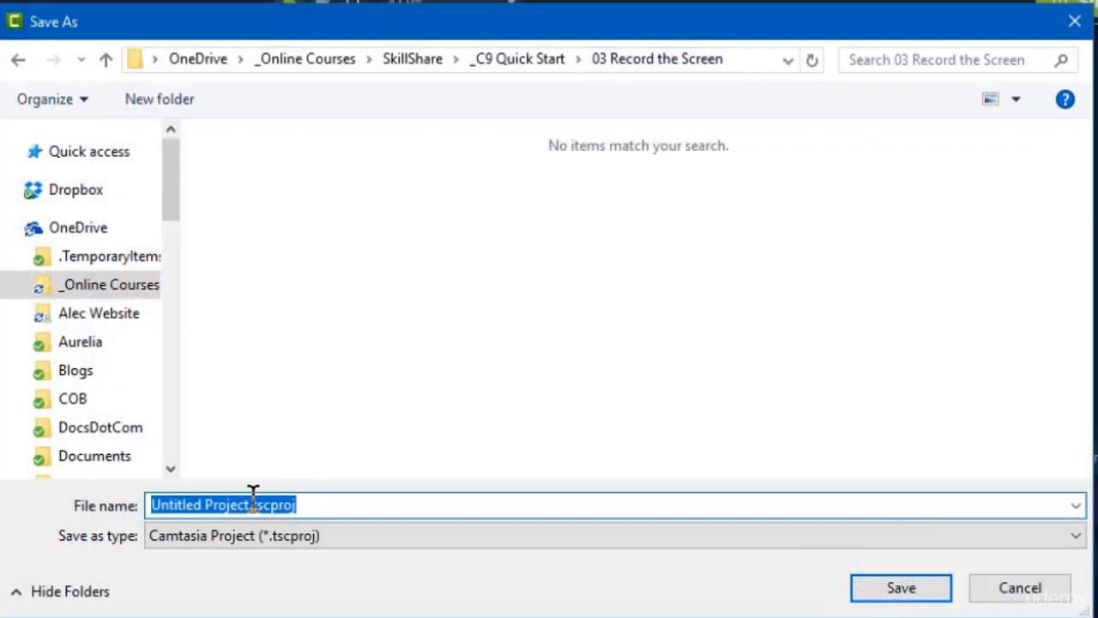
left_click(249, 504)
left_click_drag(250, 505, 39, 491)
type("03")
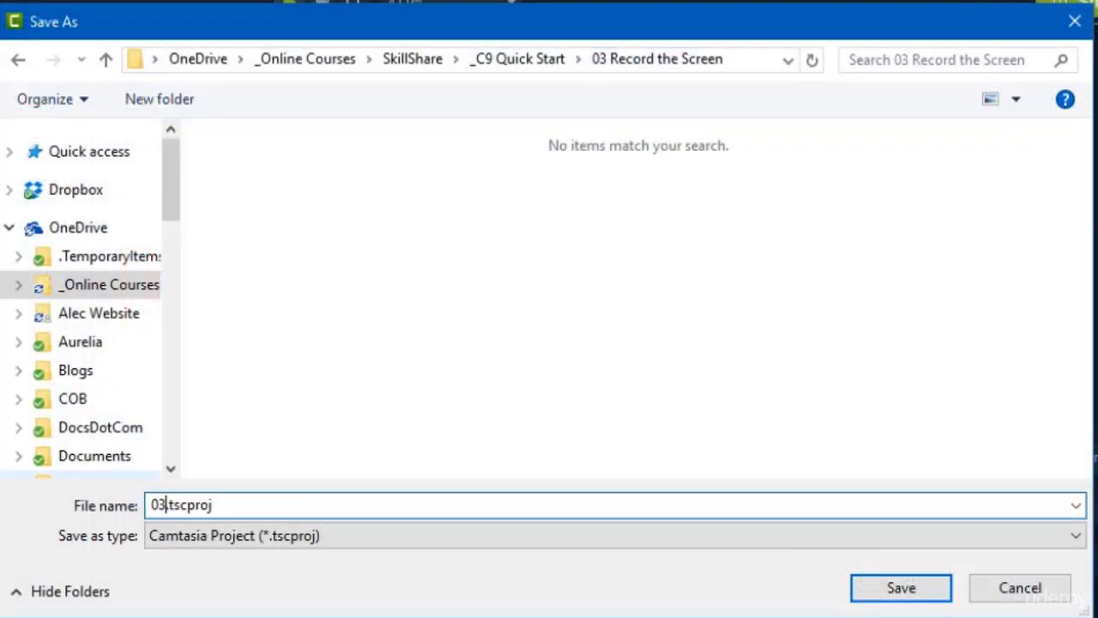
type(" Record ")
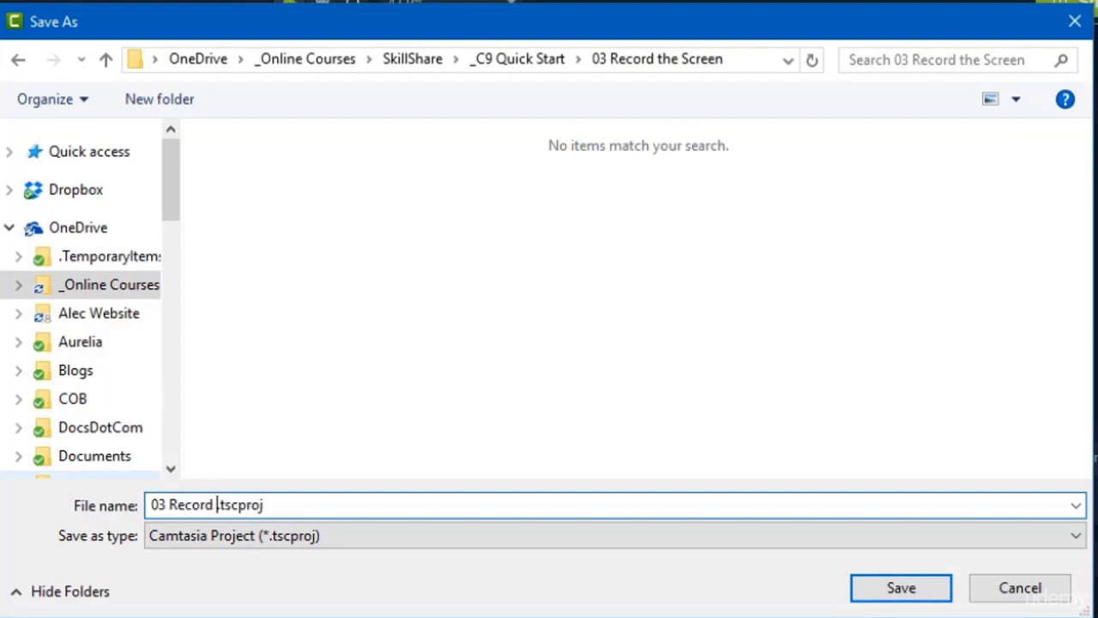
type("the Screen")
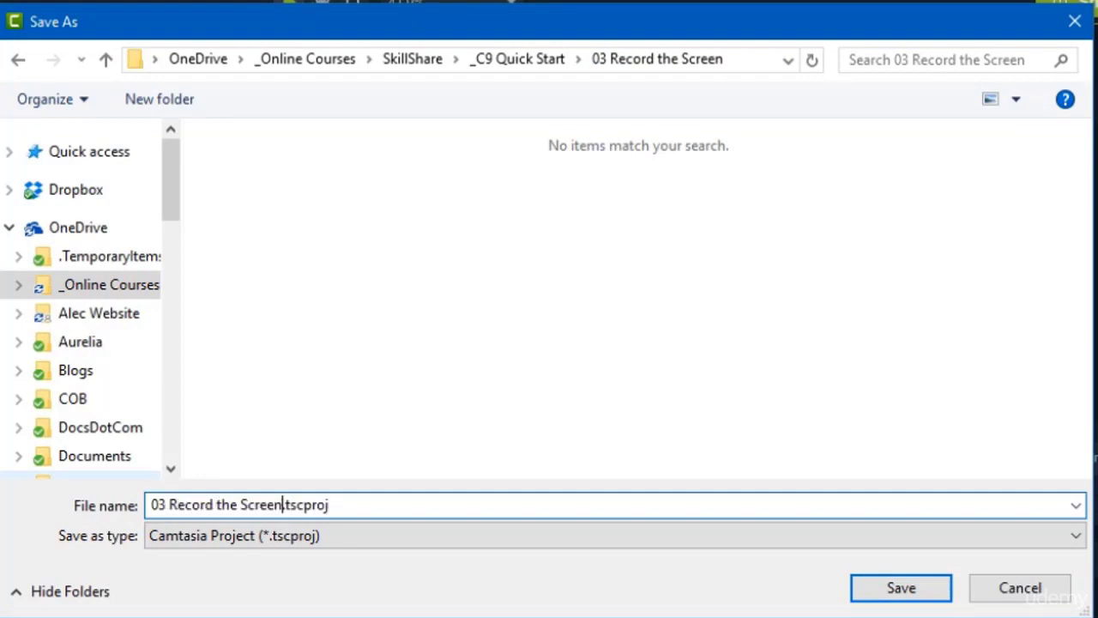
left_click(889, 590)
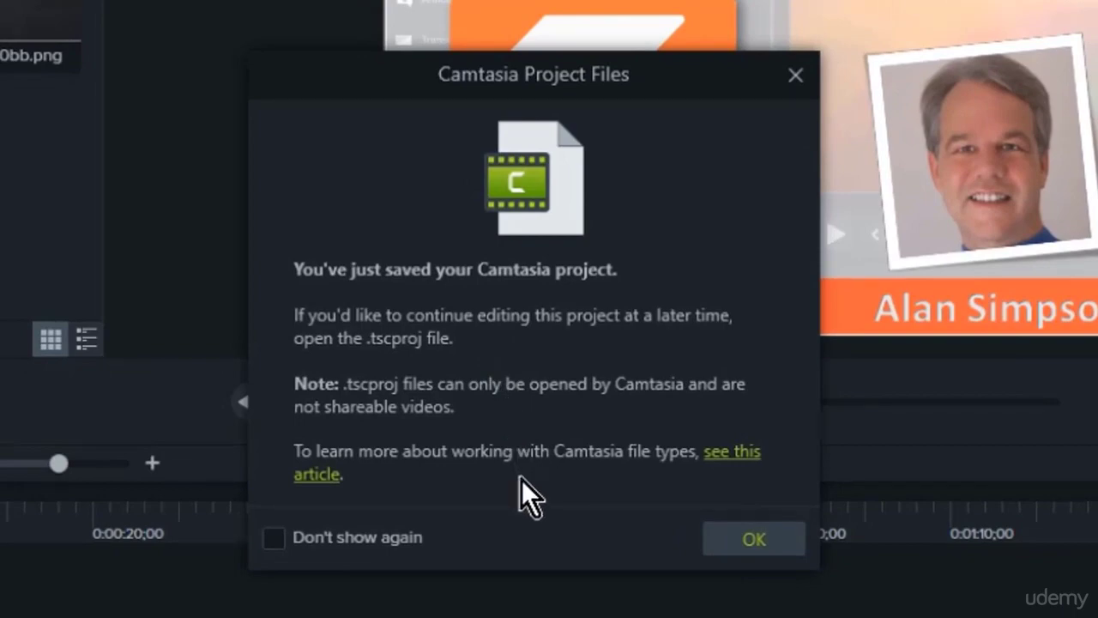
left_click(742, 549)
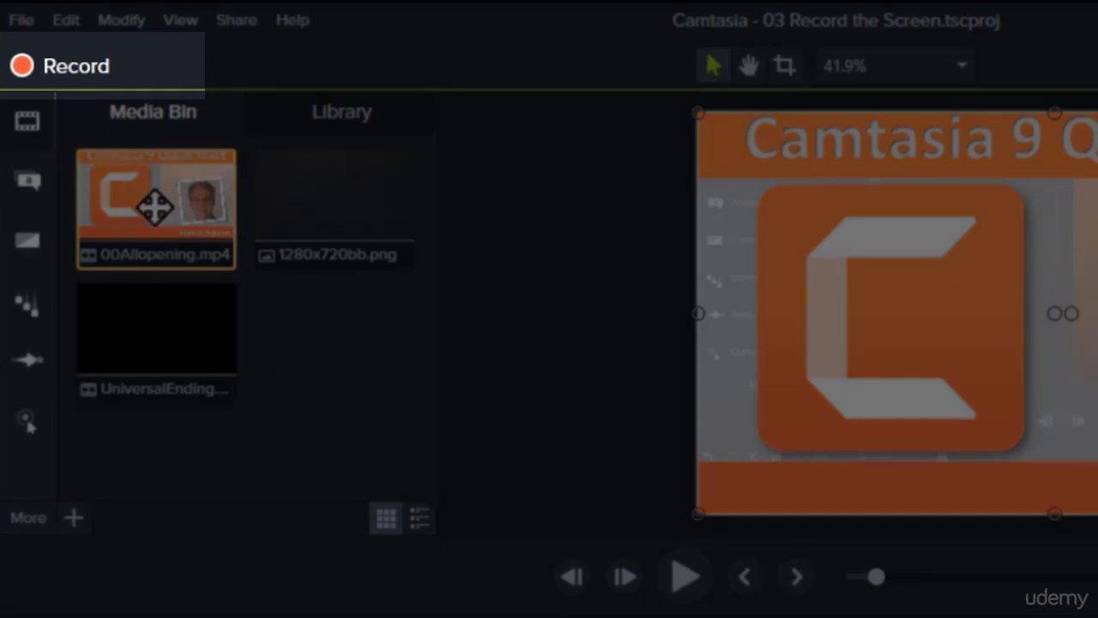
Step: Open the screen recorder for a new recording
left_click(70, 68)
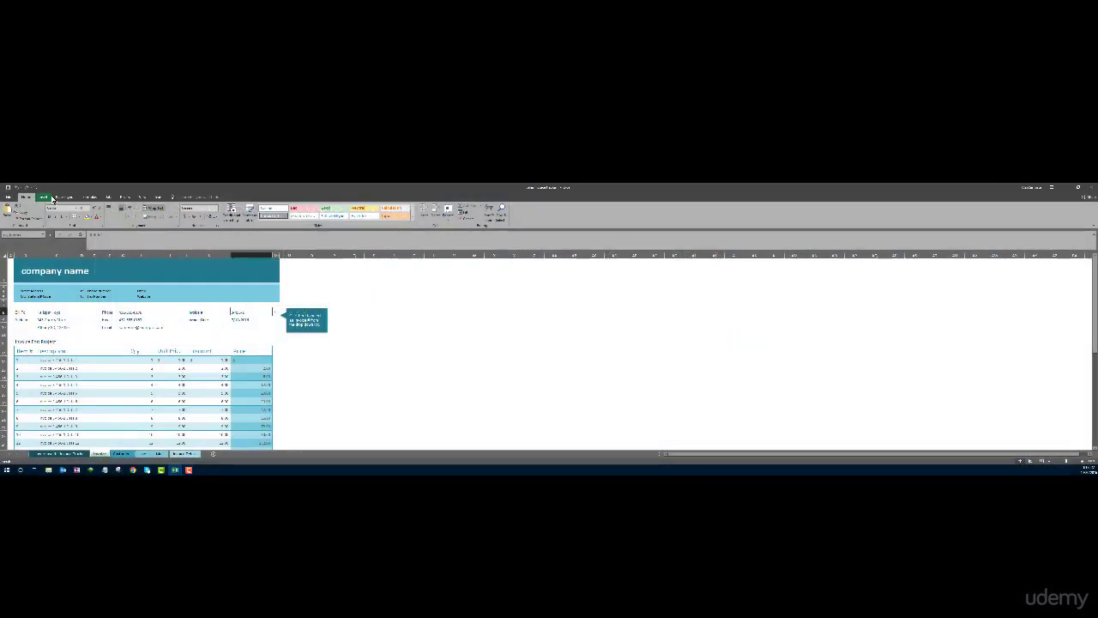
left_click(58, 197)
left_click(90, 198)
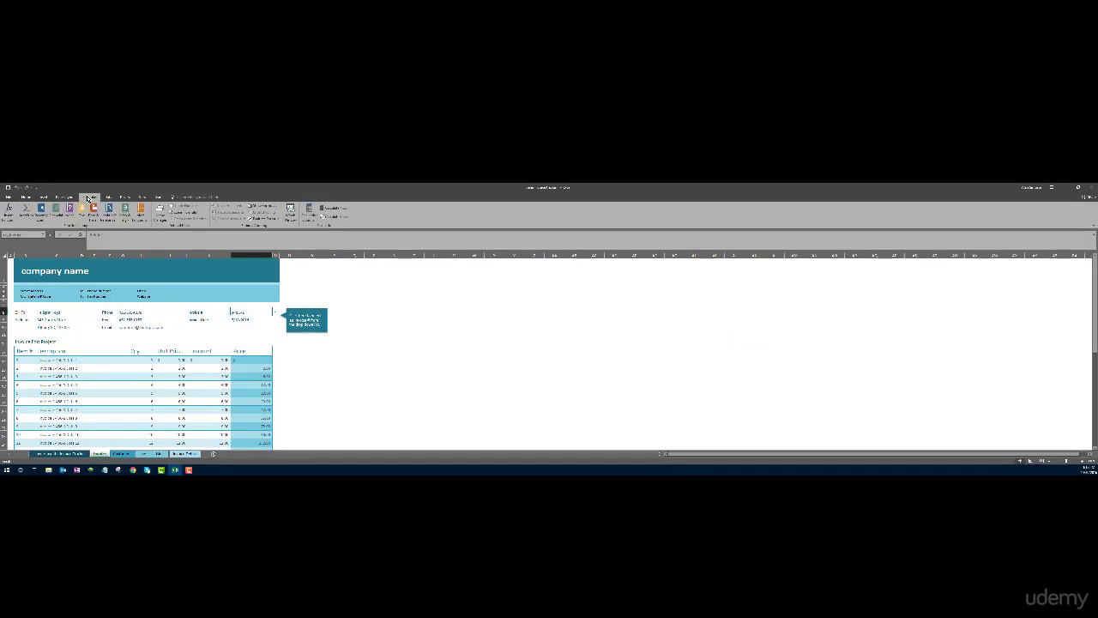
left_click(108, 198)
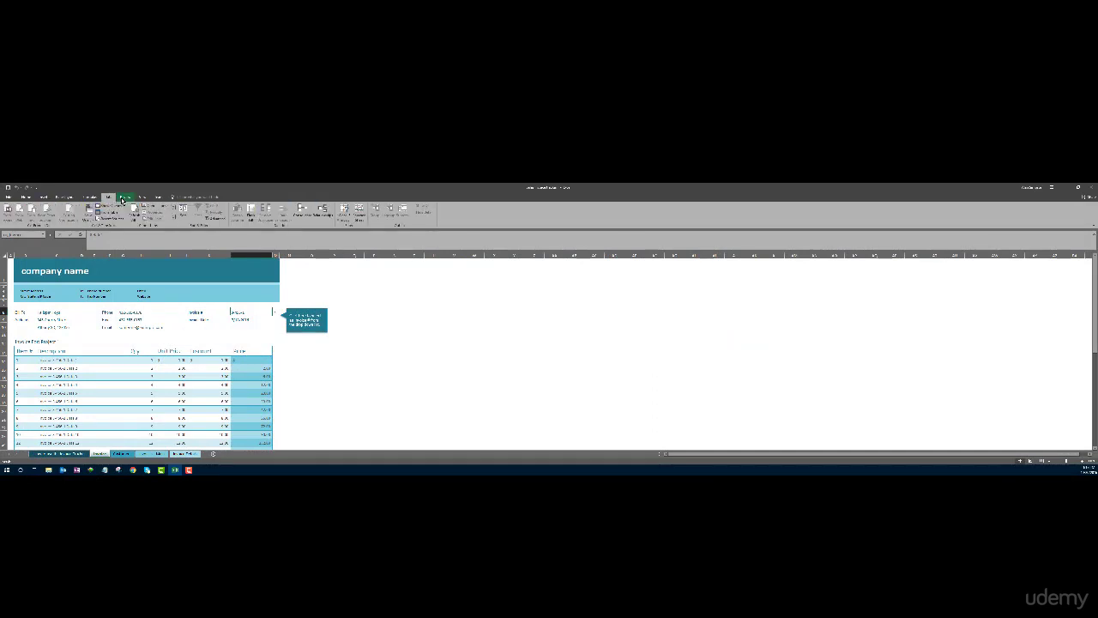
left_click(125, 198)
left_click(142, 198)
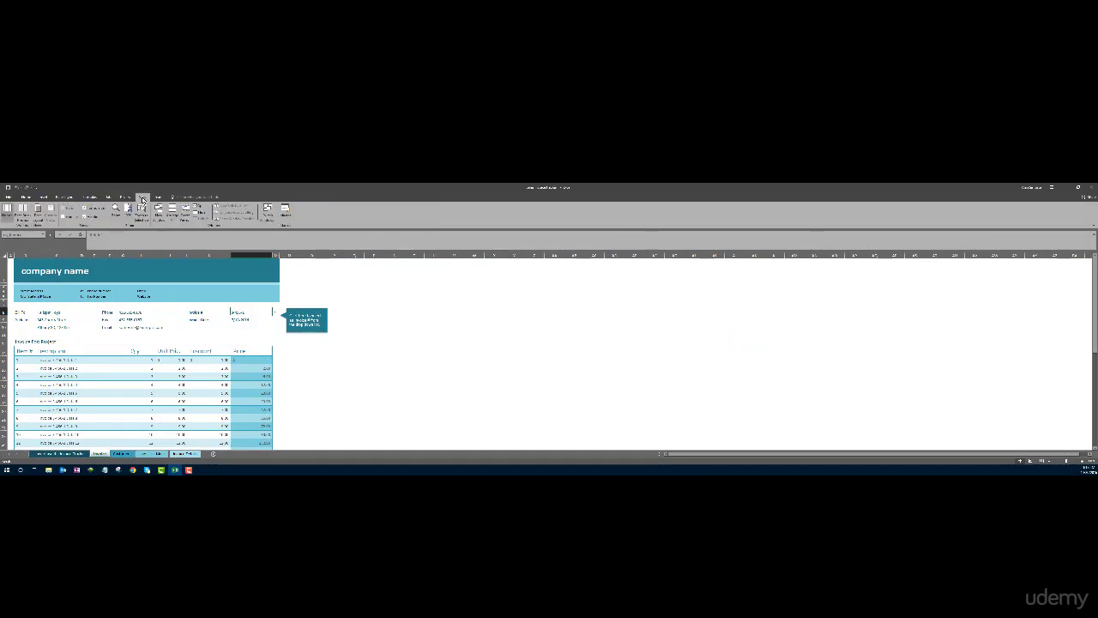
left_click(47, 199)
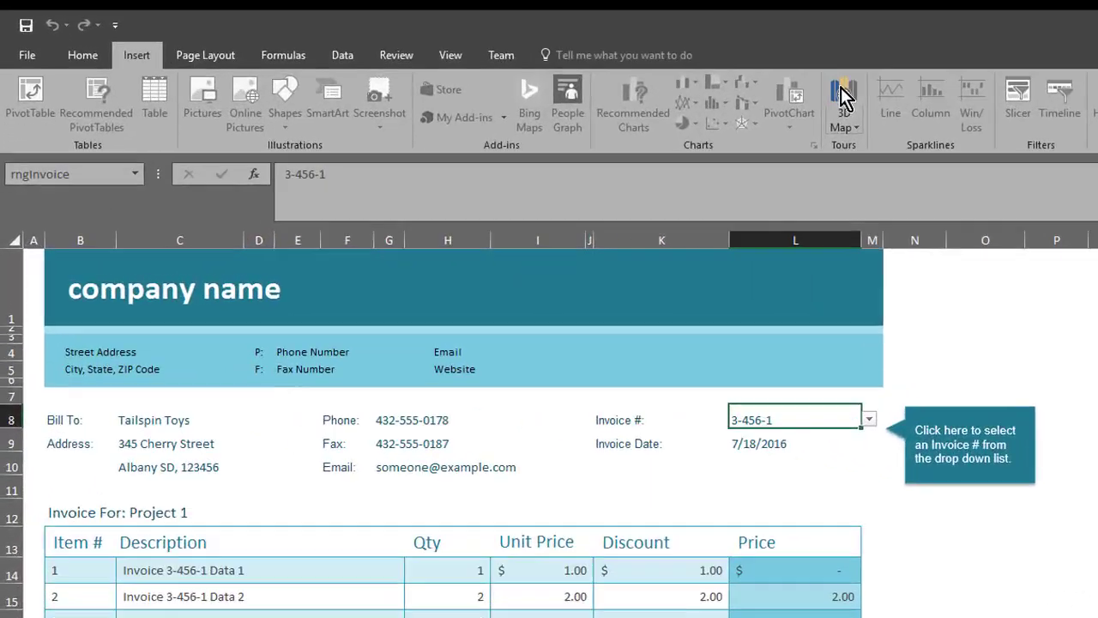
left_click(840, 87)
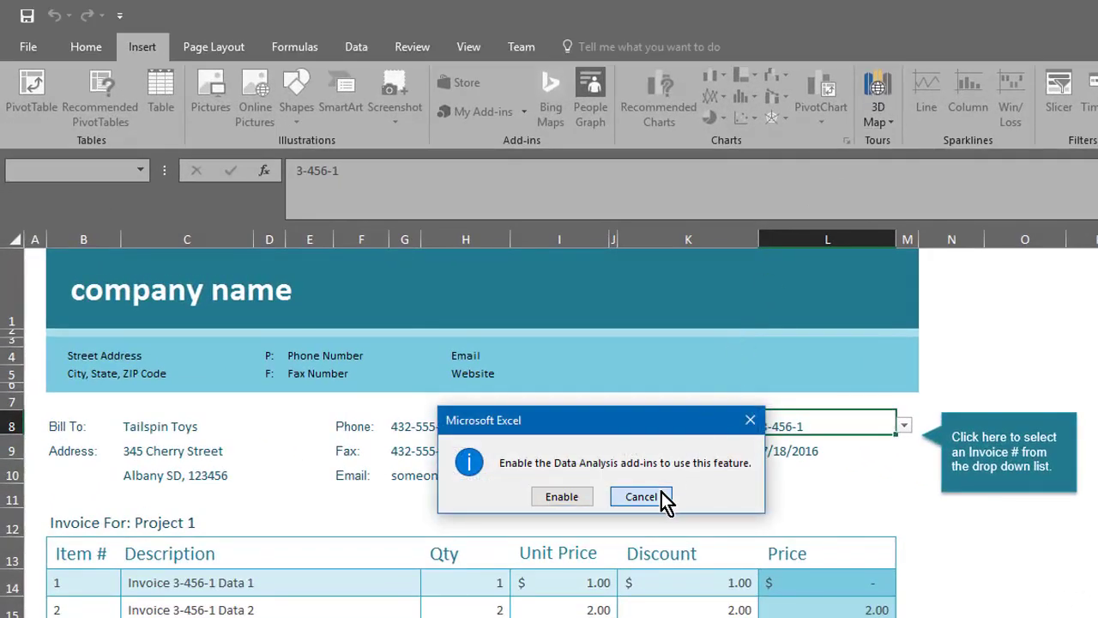
left_click(662, 498)
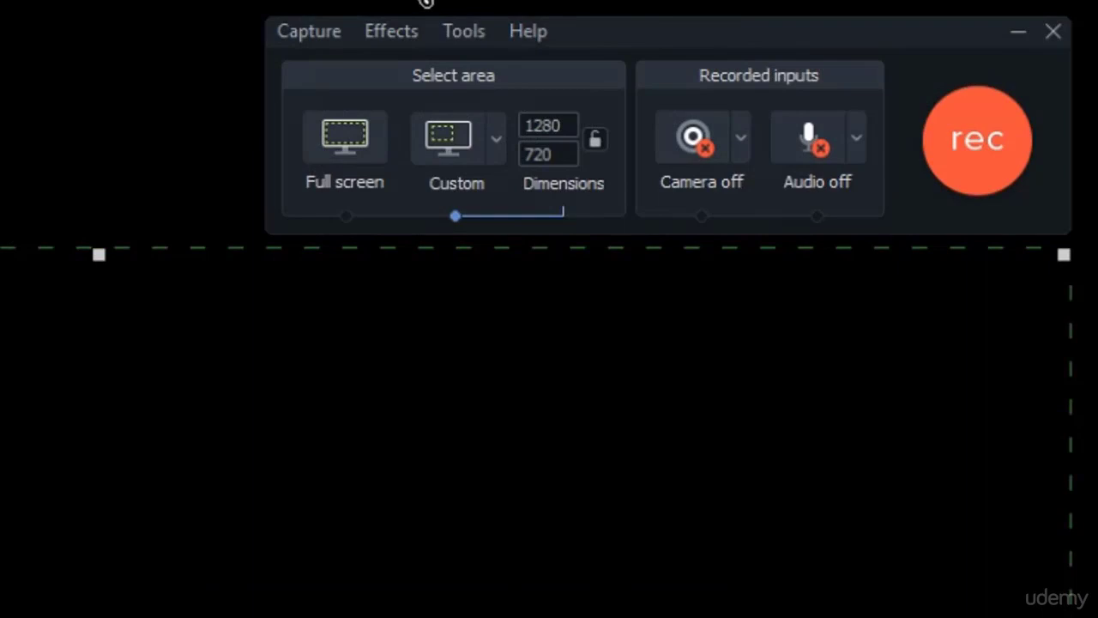
Step: Set the recording area to 720p HD (1280x720) and position it just above the taskbar at the desktop's left edge
left_click(496, 140)
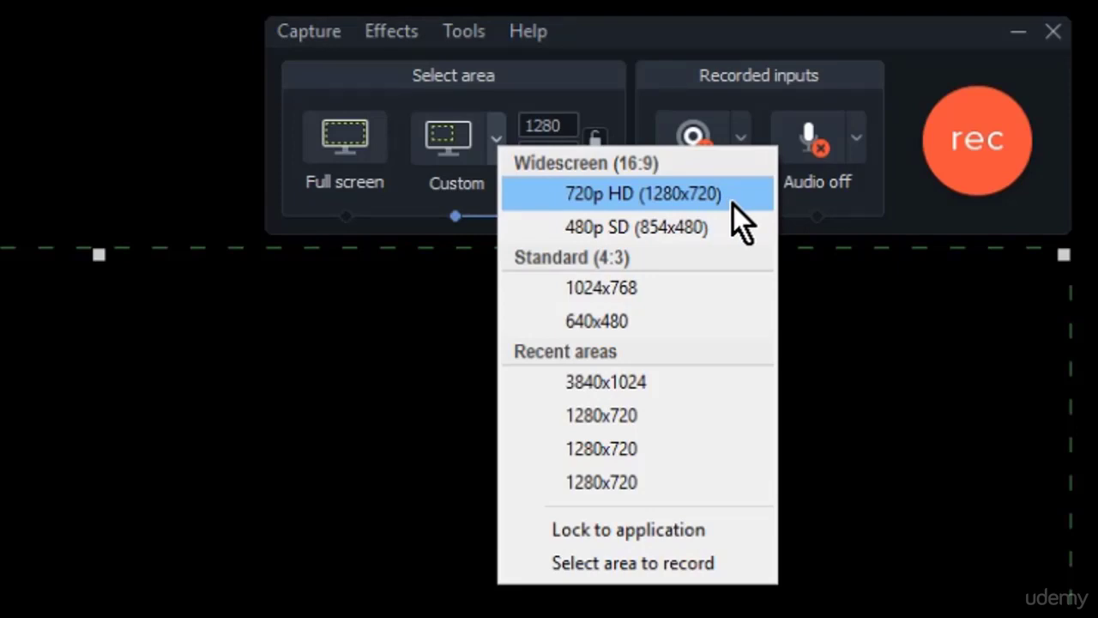
left_click(732, 204)
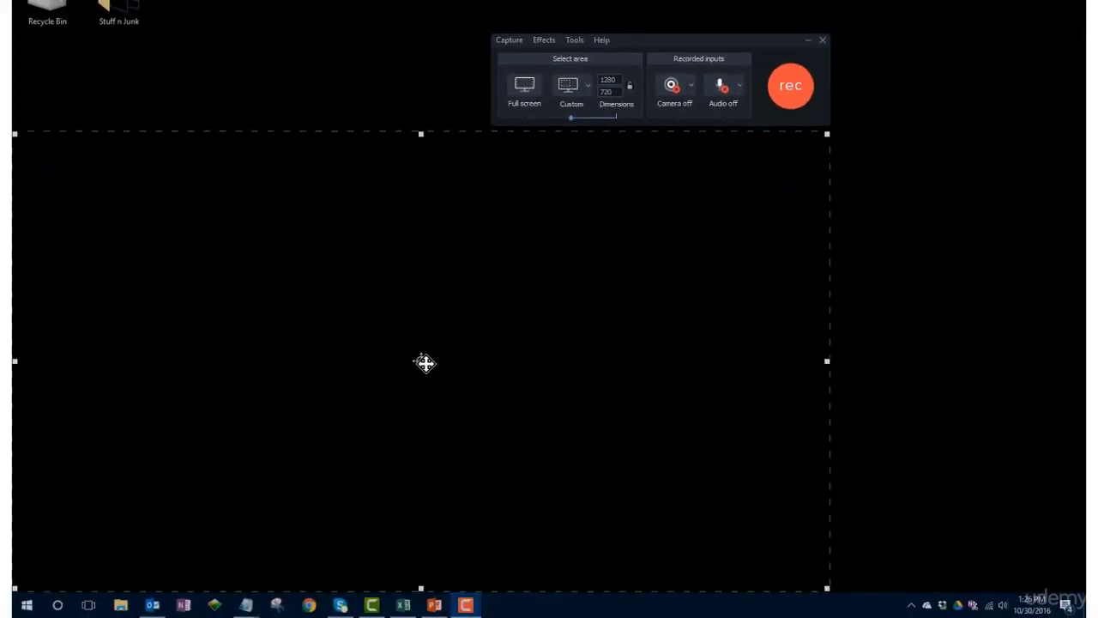
mouse_move(421, 363)
left_mouse_down()
mouse_move(456, 360)
mouse_move(482, 335)
mouse_move(432, 363)
mouse_move(421, 406)
mouse_move(424, 364)
left_mouse_up()
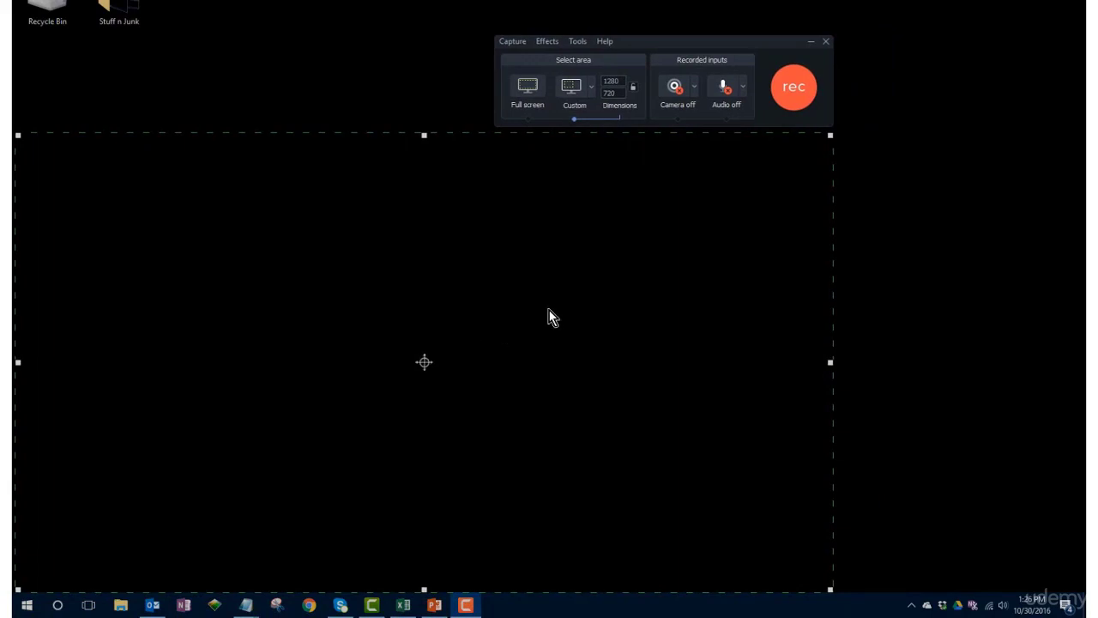
Step: Switch to Excel and resize the Sales invoice tracker window to fill the 1280x720 recording area
key("alt+Tab")
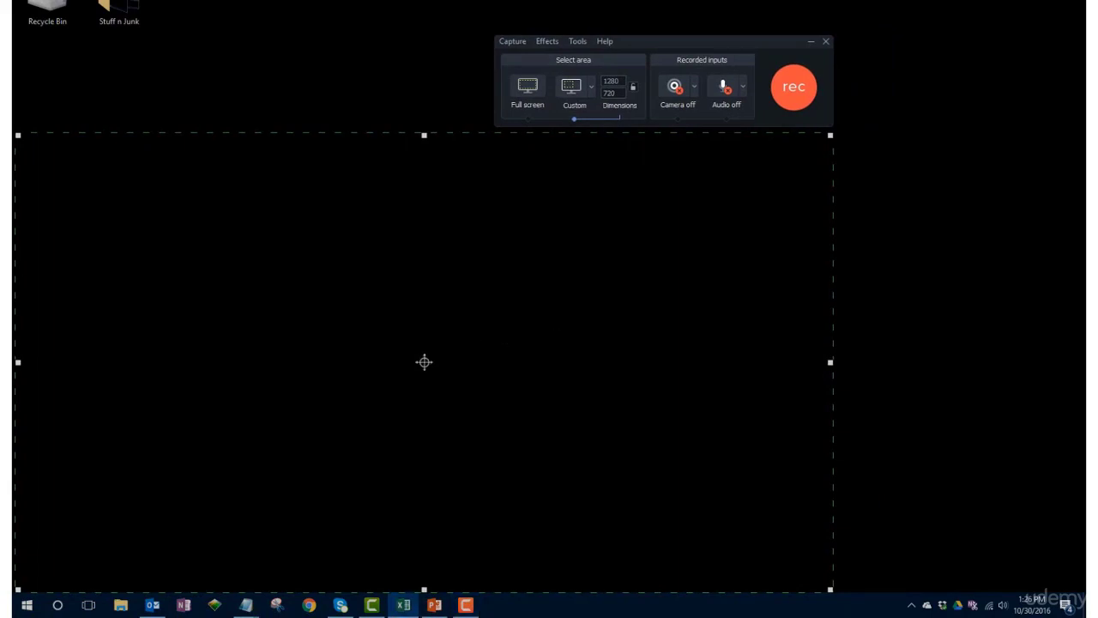
left_click_drag(12, 166, 443, 148)
left_click_drag(720, 471, 833, 472)
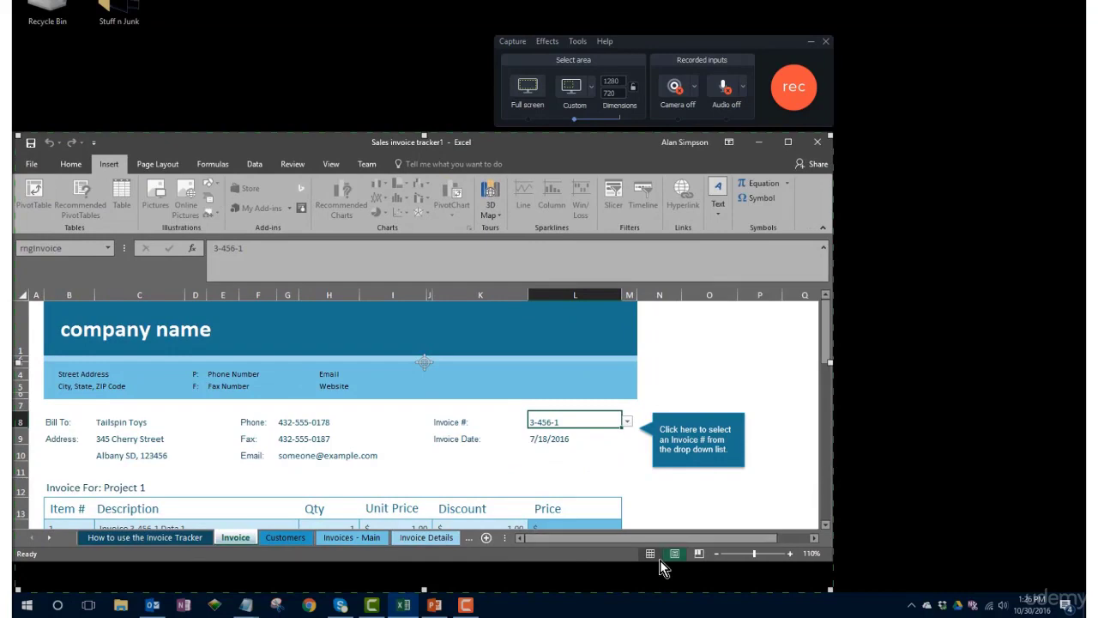
left_click_drag(593, 562, 591, 591)
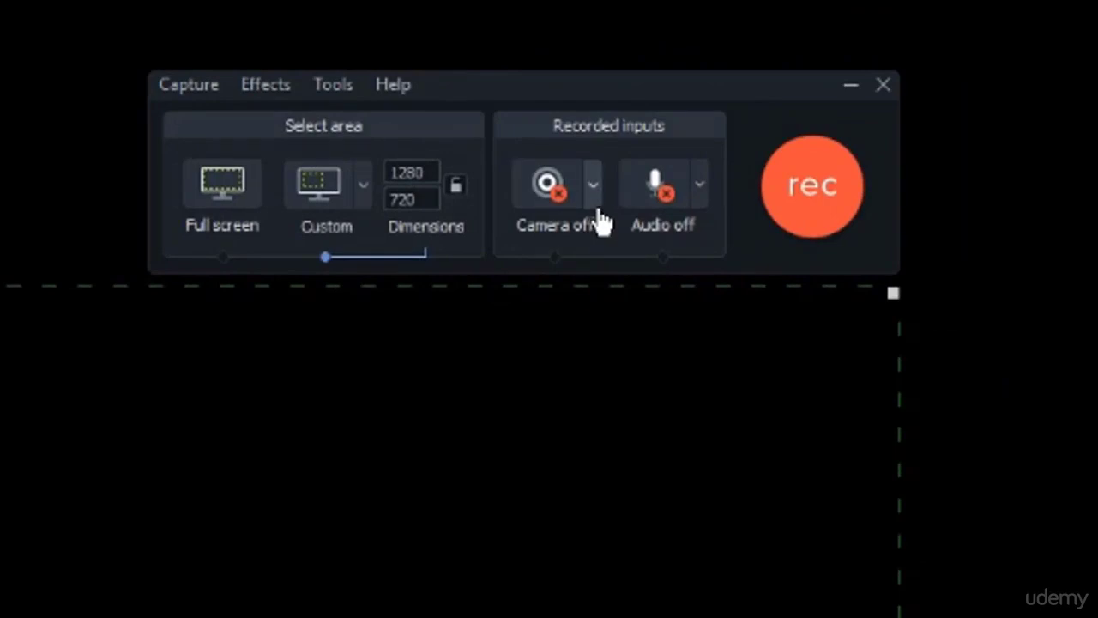
Step: Check the camera input options and set the audio input to Do not record microphone
left_click(597, 209)
left_click(589, 199)
left_click(700, 189)
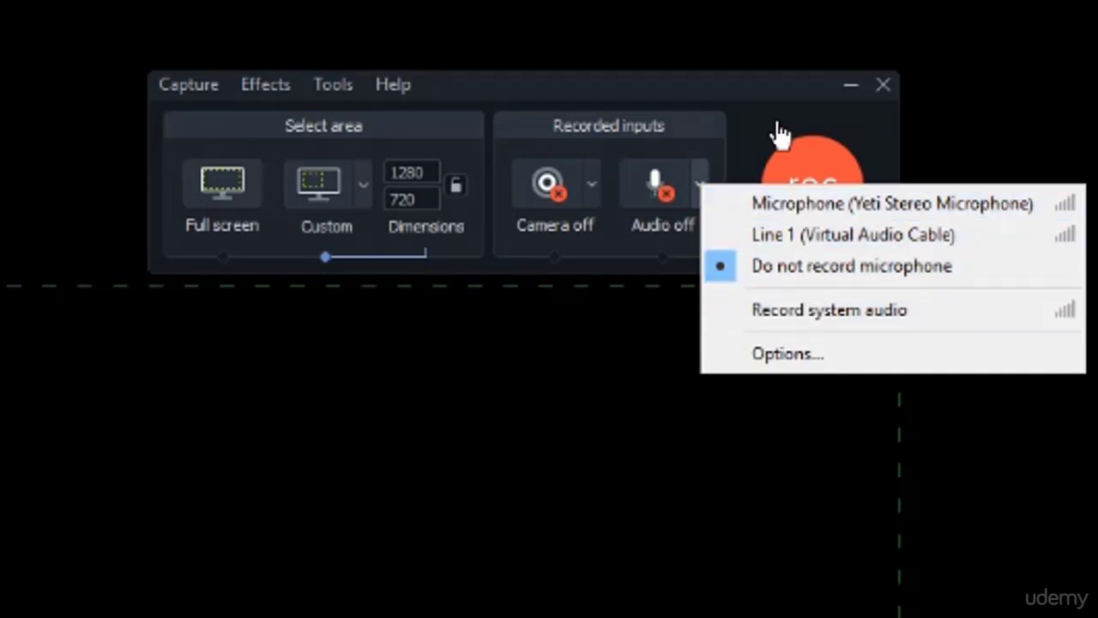
left_click(760, 259)
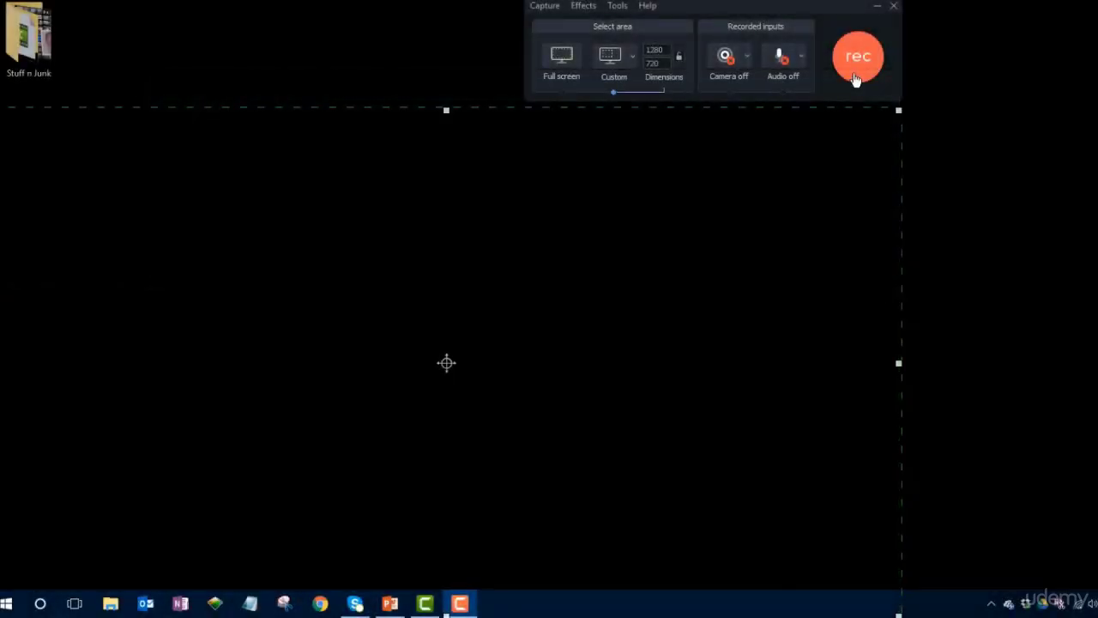
Step: Start the screen recording, then search for the Sway app and open it
left_click(857, 58)
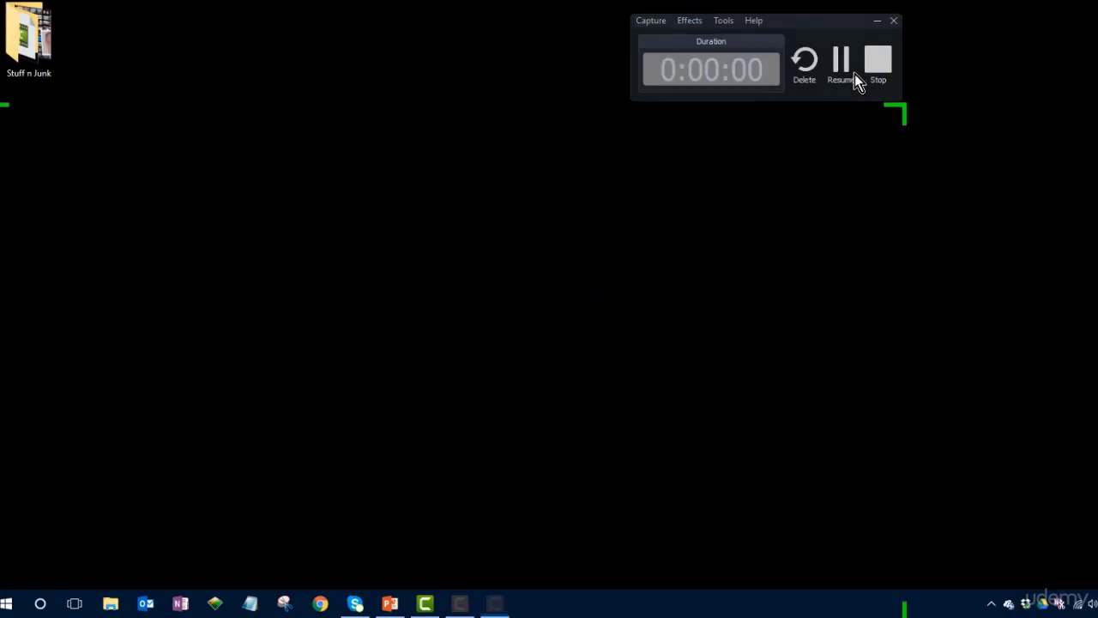
left_click(15, 602)
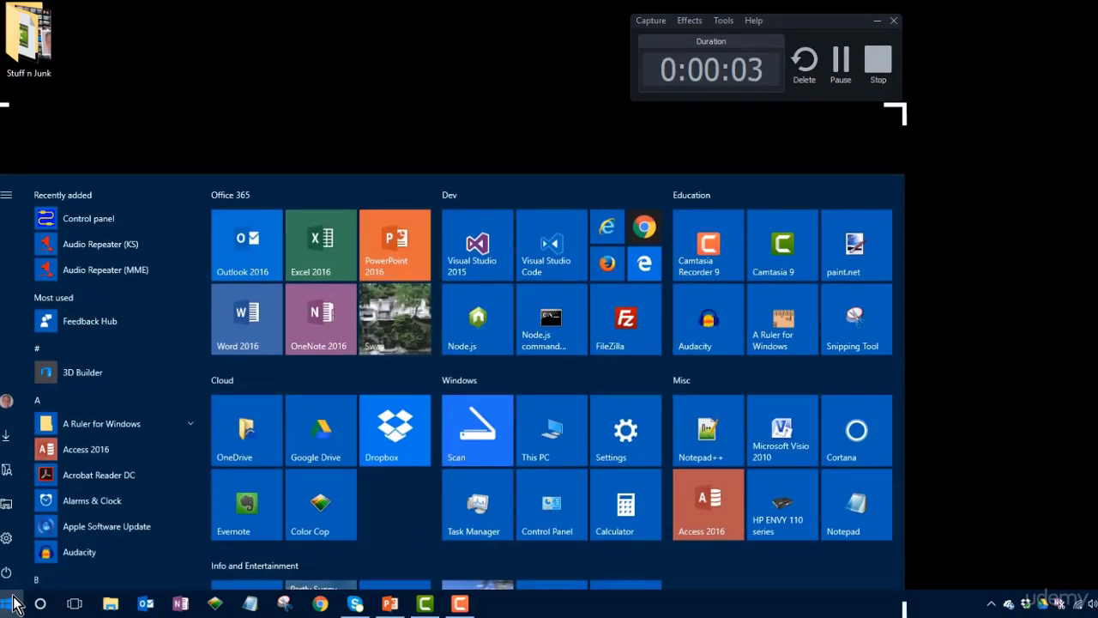
type("swa")
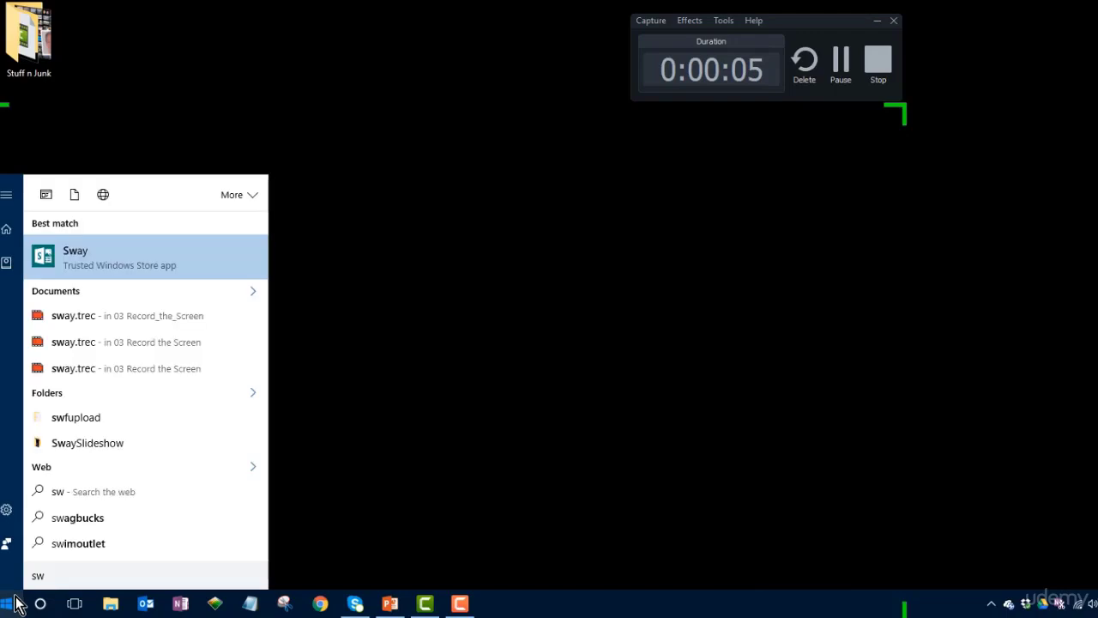
left_click(194, 257)
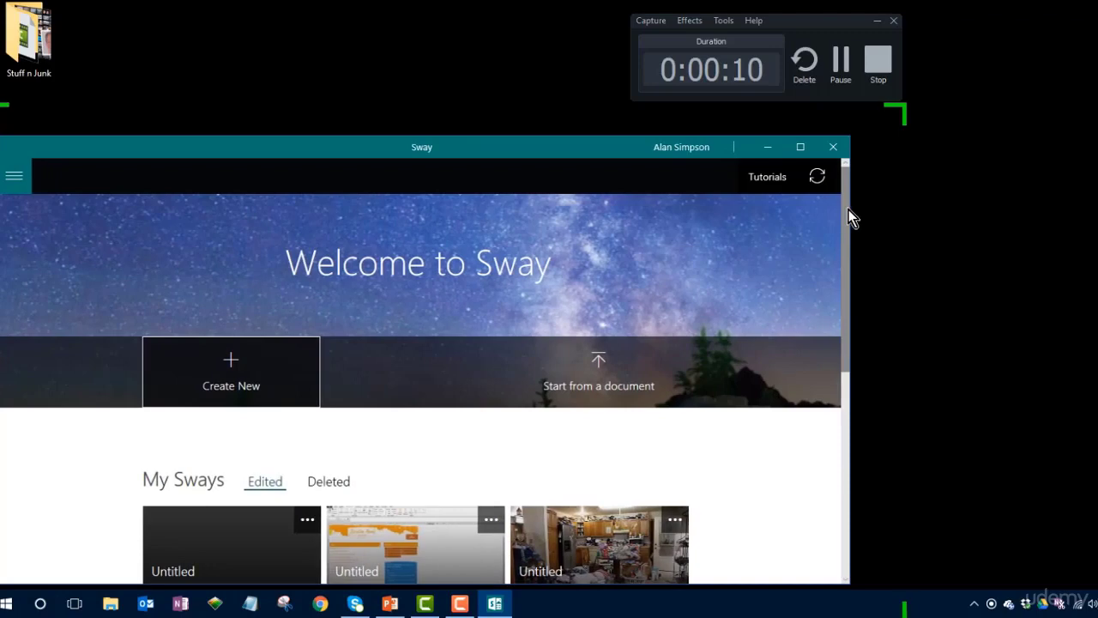
Step: Create a new Sway and fit the Sway window inside the marked recording area
left_click_drag(849, 209, 888, 206)
left_click_drag(607, 141, 609, 118)
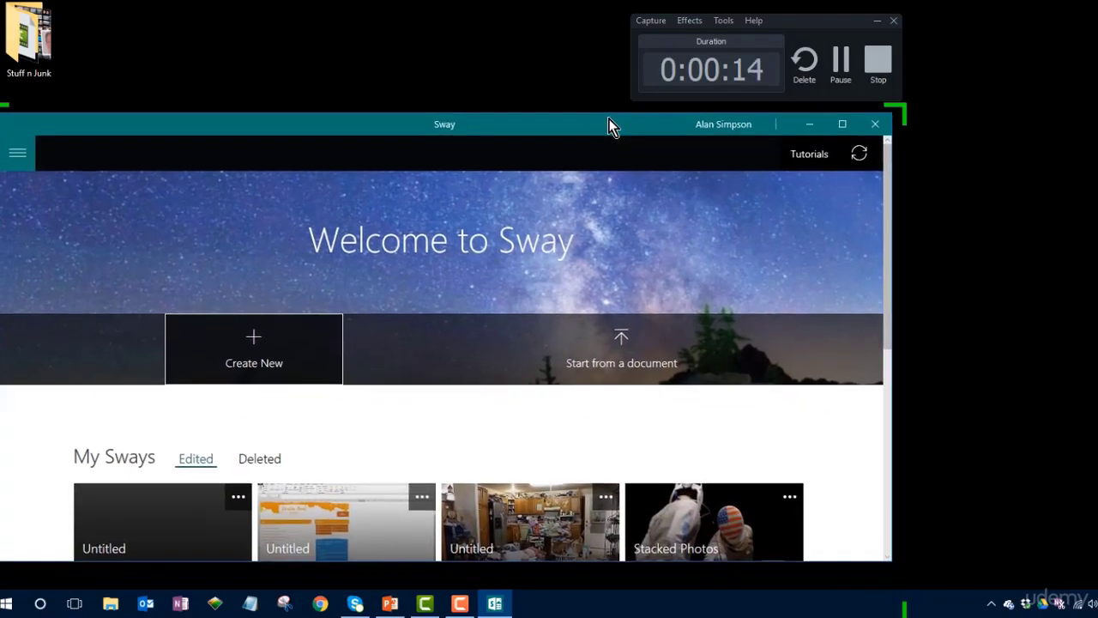
left_click(301, 370)
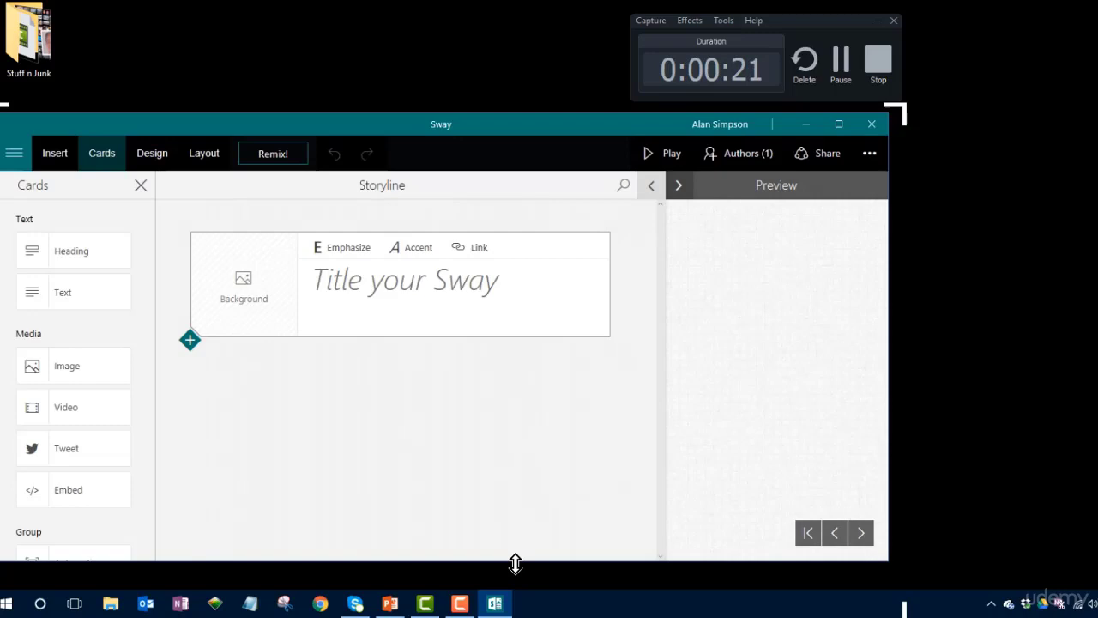
left_click_drag(515, 564, 510, 581)
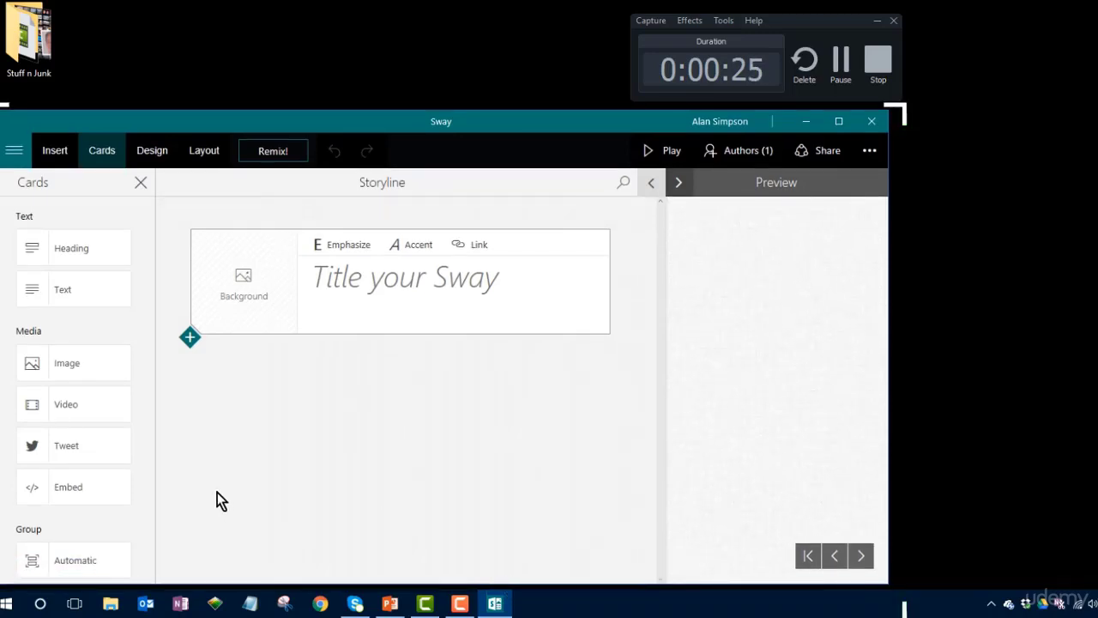
Step: Add a Stack group card to the storyline below the title card
left_click_drag(152, 461, 154, 537)
left_click_drag(69, 492, 300, 479)
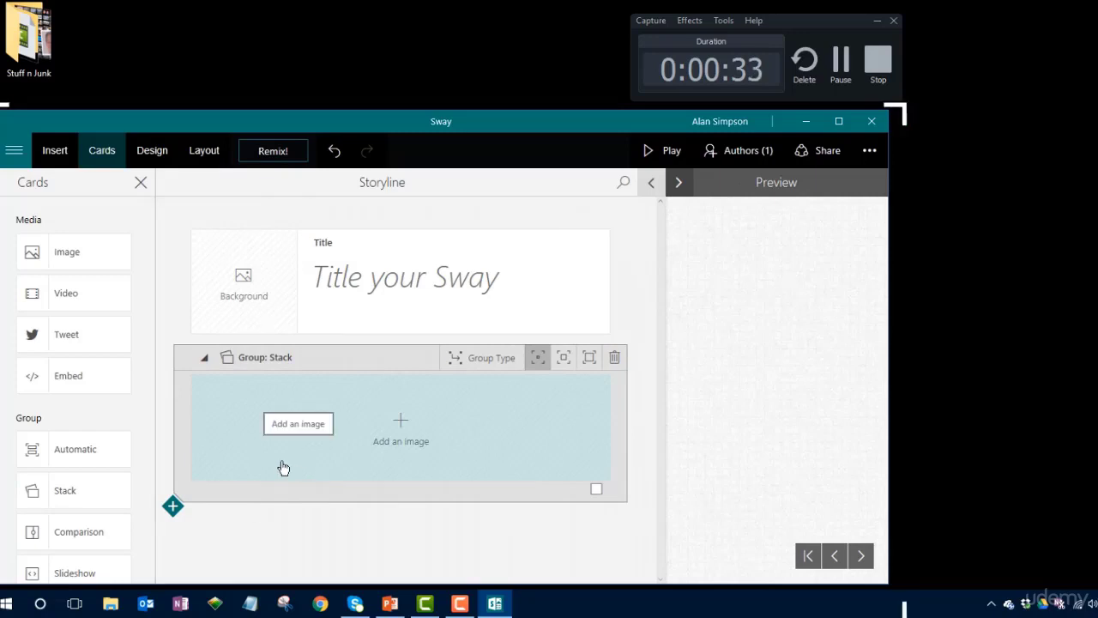
Step: Open a File Explorer window and go to the Nature folder inside the OneDrive Pictures folder
key("super+e")
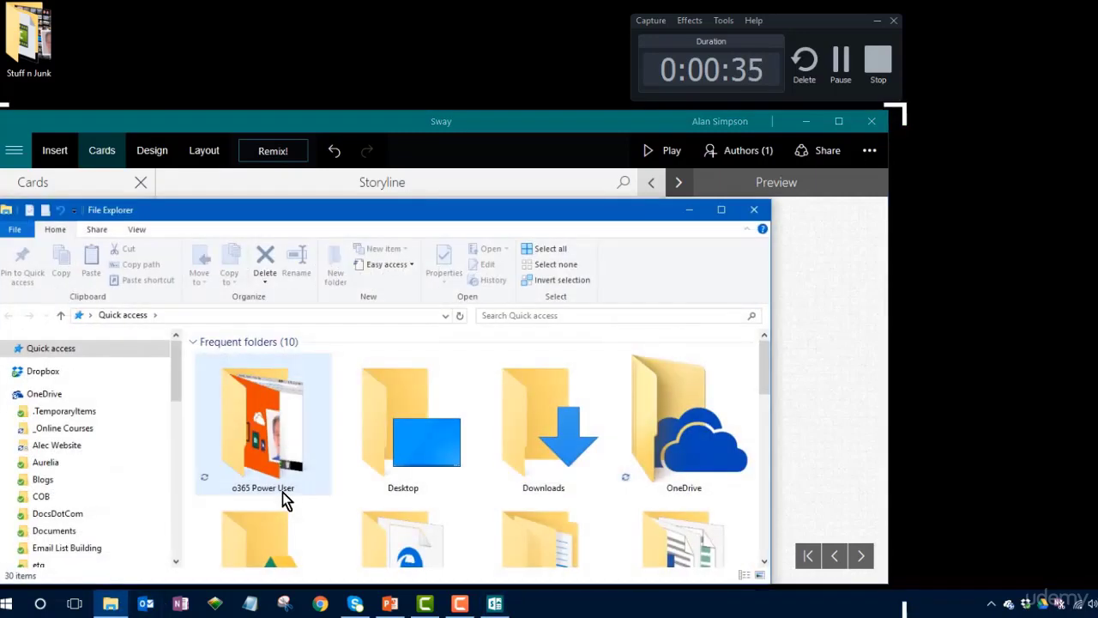
scroll(129, 471, "down", 2)
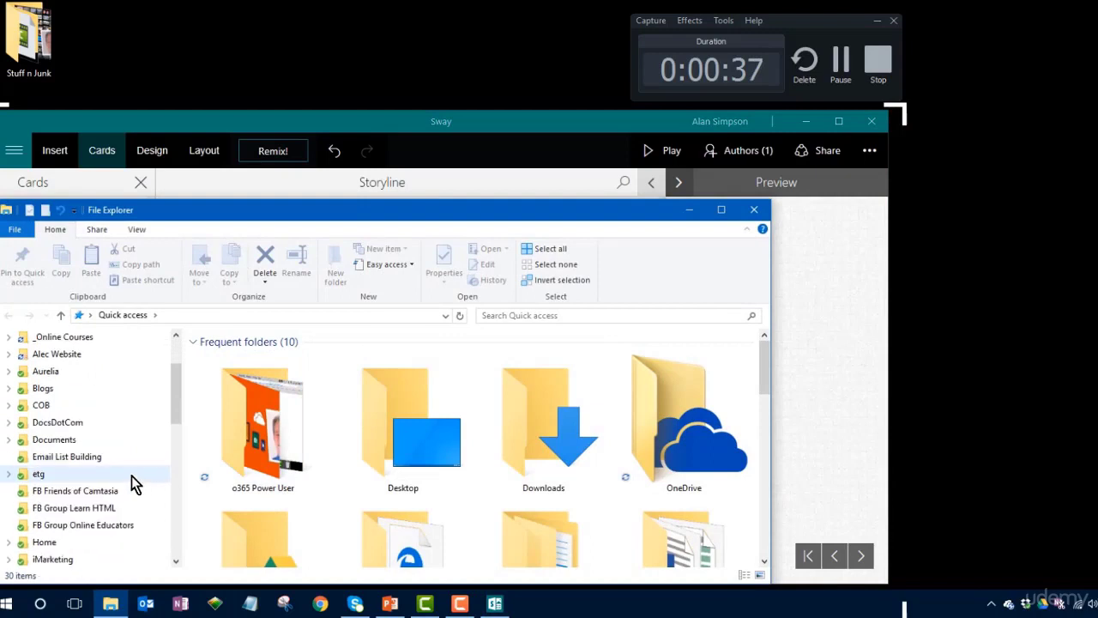
scroll(133, 479, "down", 2)
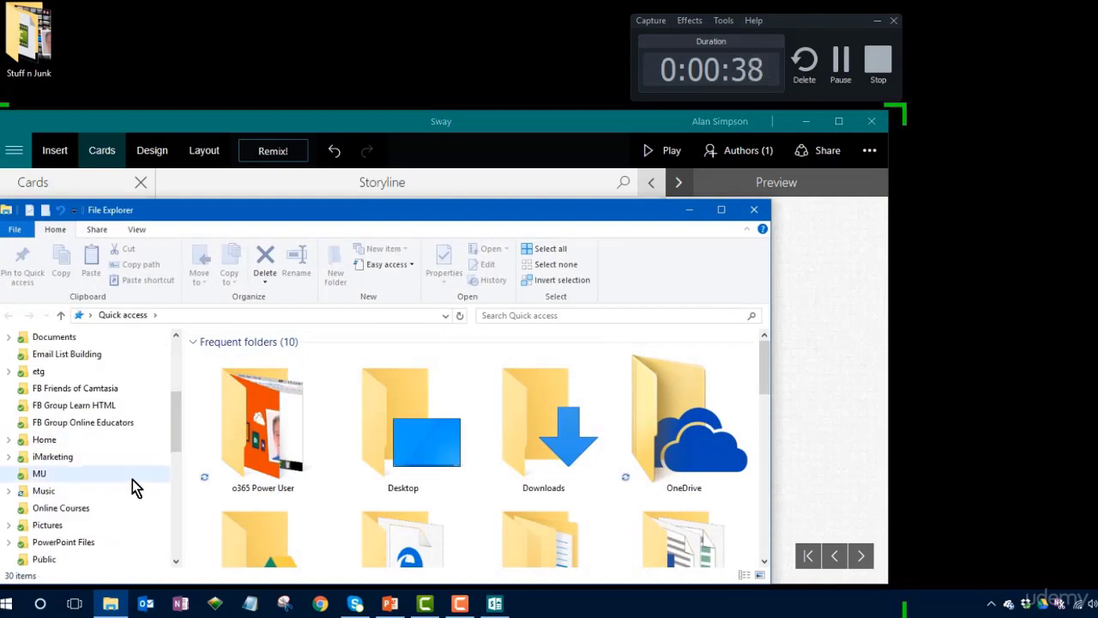
left_click(52, 531)
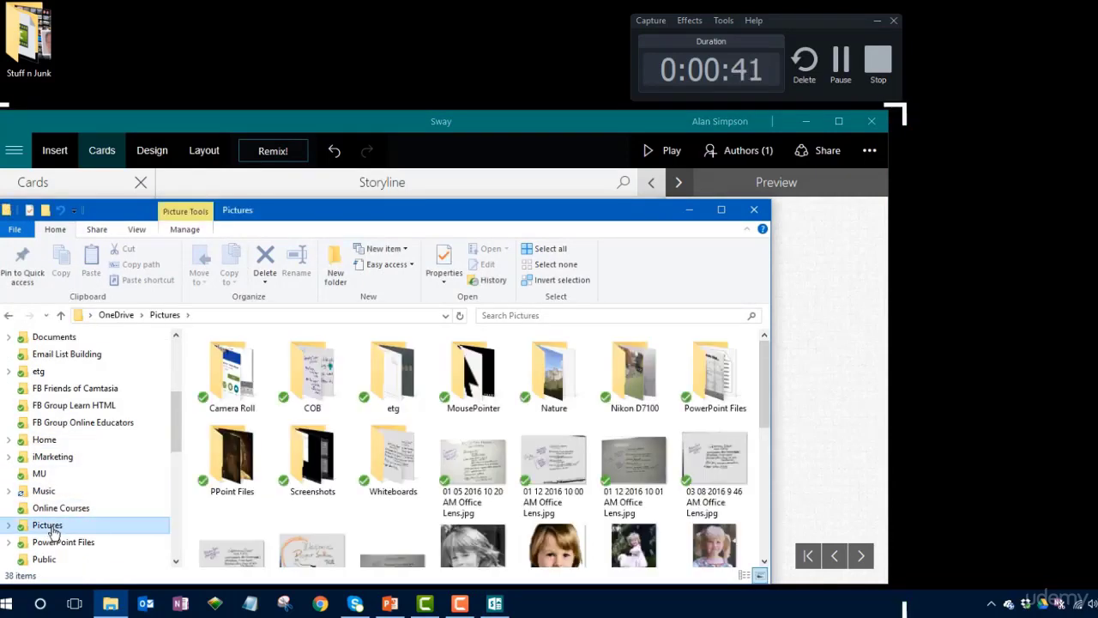
double_click(529, 369)
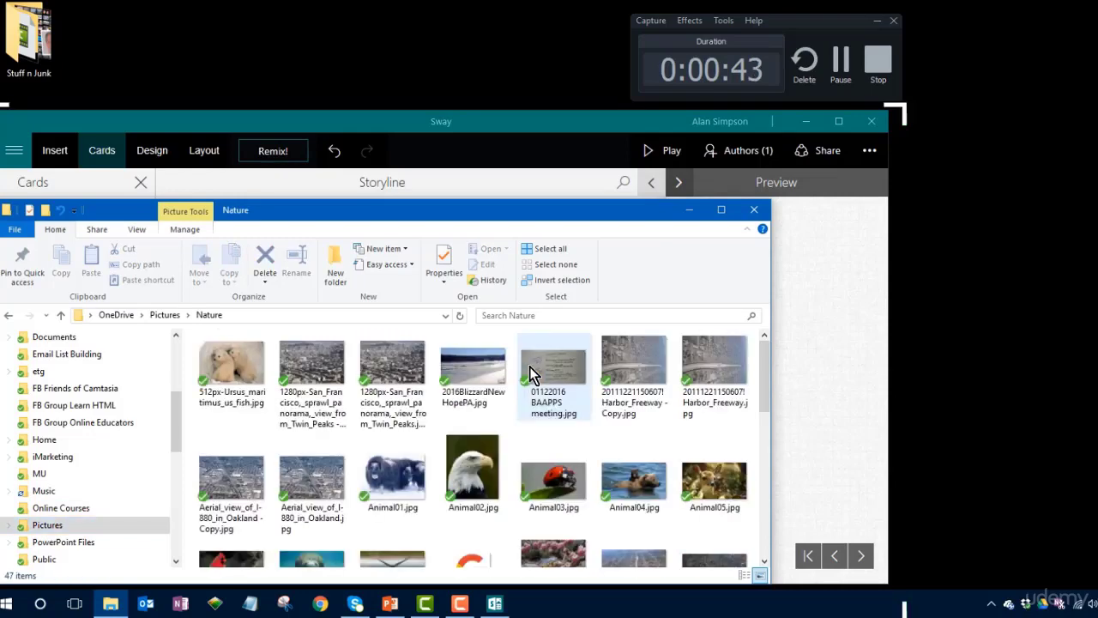
Step: Select the image 512px-Ursus_maritimus_us_fish.jpg together with Animal04.jpg through Animal08.jpg in the Nature folder
left_click(257, 376)
scroll(661, 411, "down", 1)
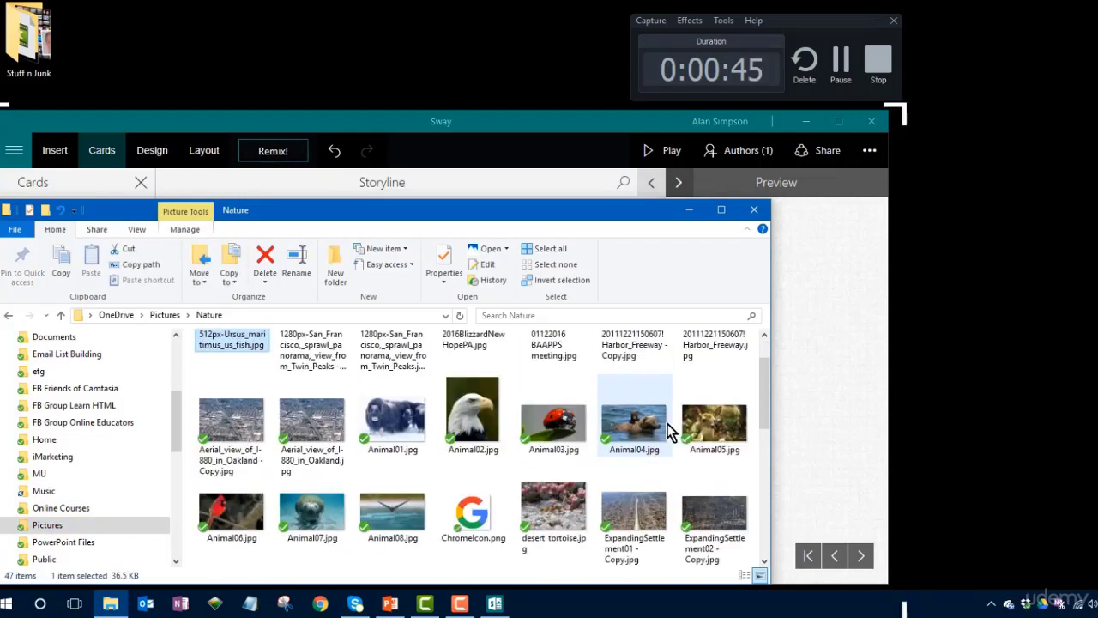
left_click(639, 420, "ctrl")
left_click(710, 421, "ctrl")
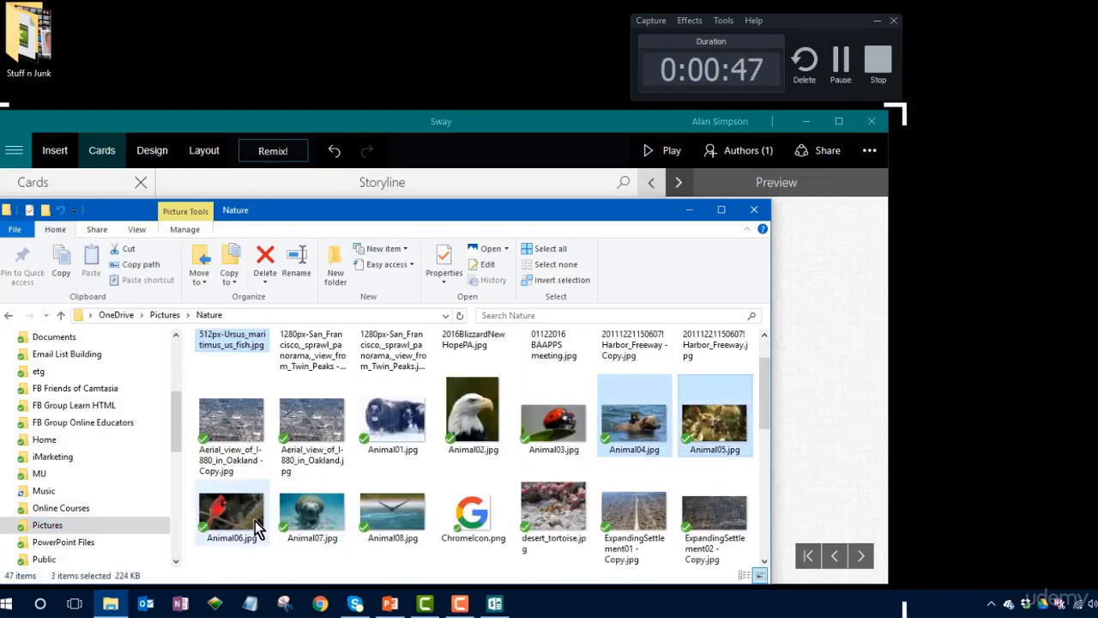
left_click(255, 525, "ctrl")
left_click(305, 517, "ctrl")
left_click(385, 512, "ctrl")
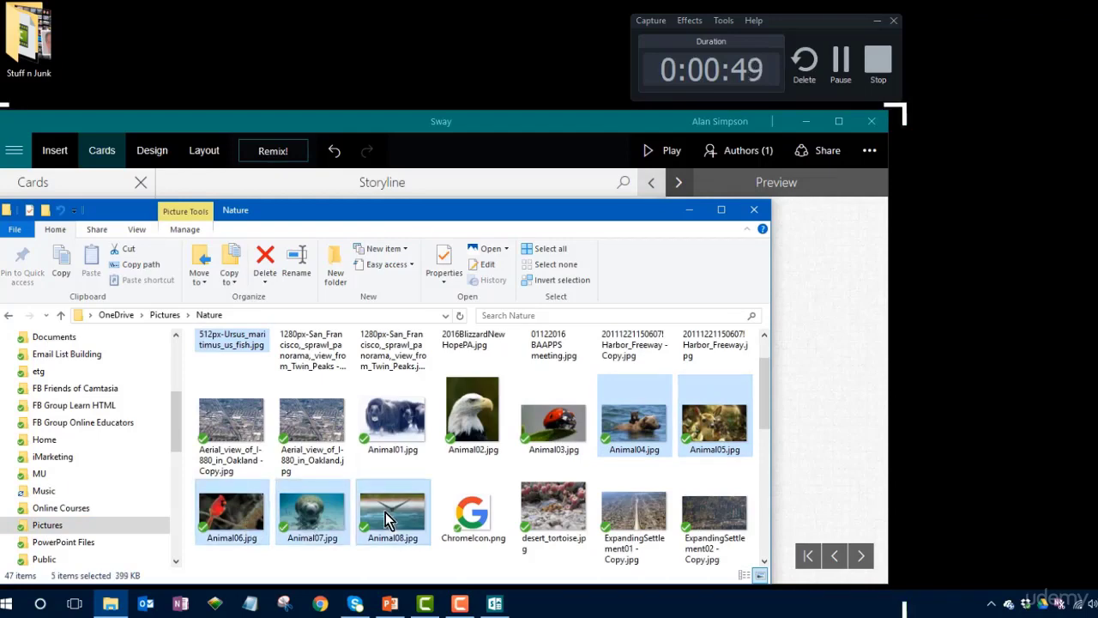
Step: Add desert_tortoise.jpg and swan3.jpg to the selected images
left_click(574, 522, "ctrl")
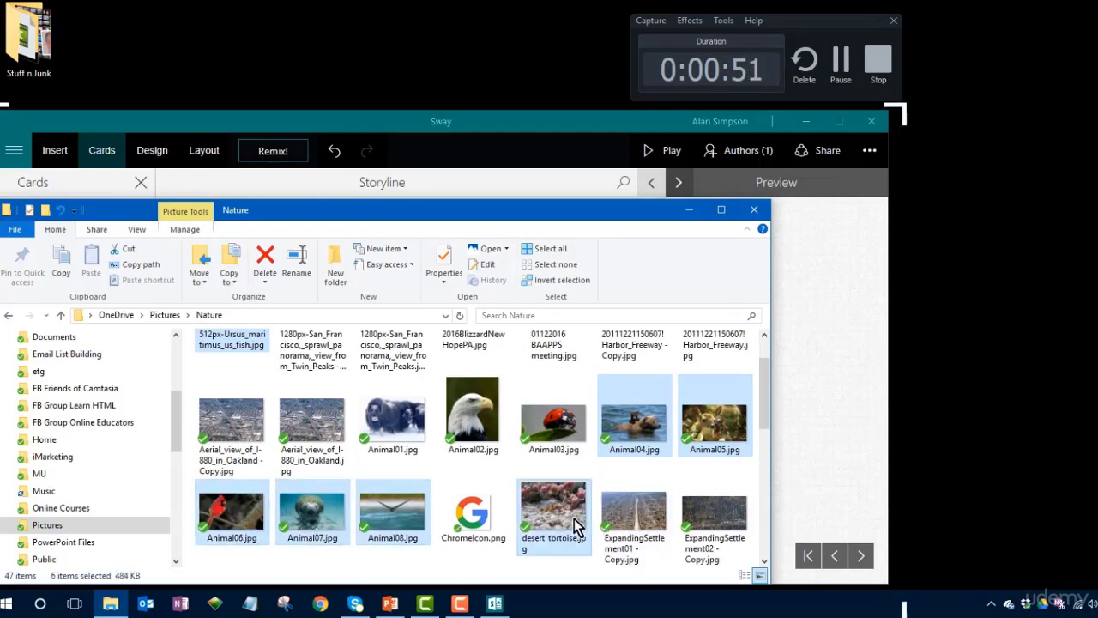
scroll(574, 521, "down", 2)
left_click(574, 522, "ctrl")
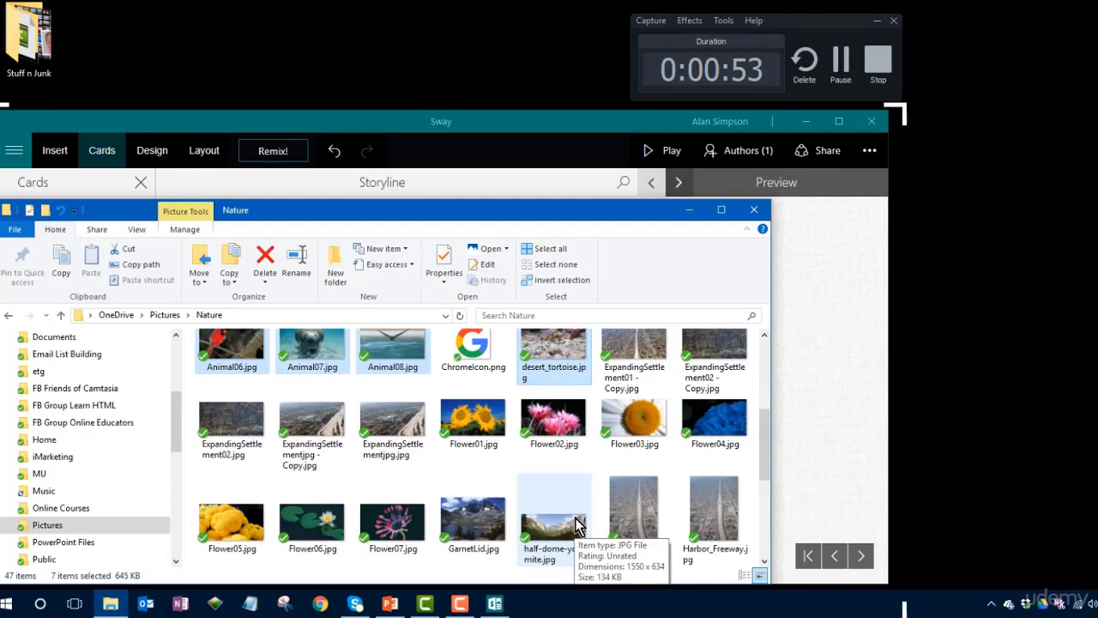
scroll(575, 521, "down", 1)
scroll(570, 523, "down", 1)
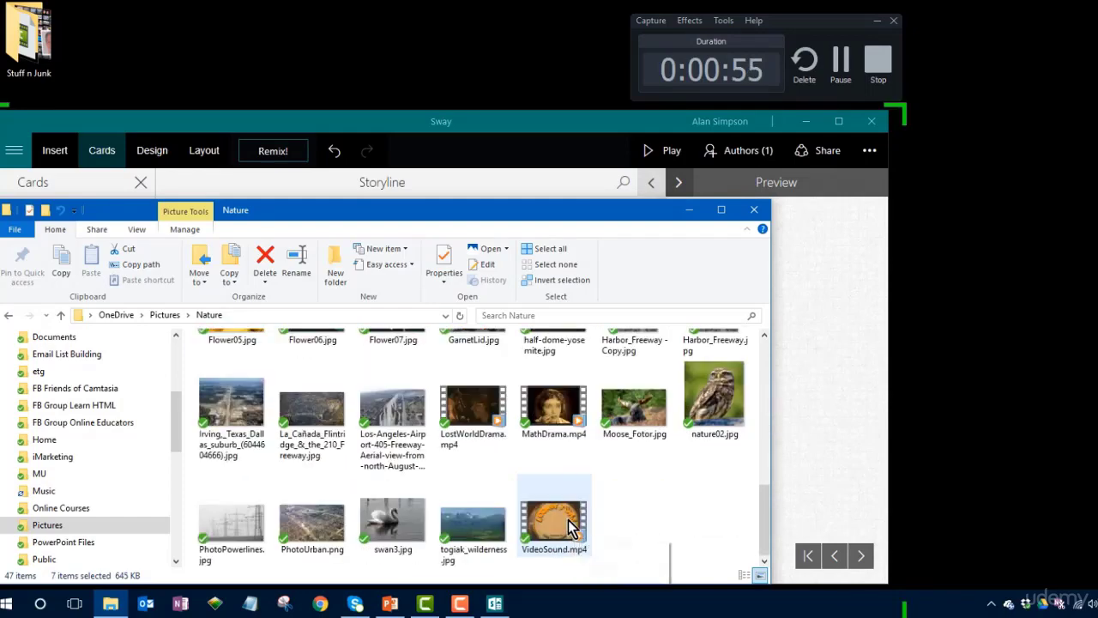
left_click(391, 525, "ctrl")
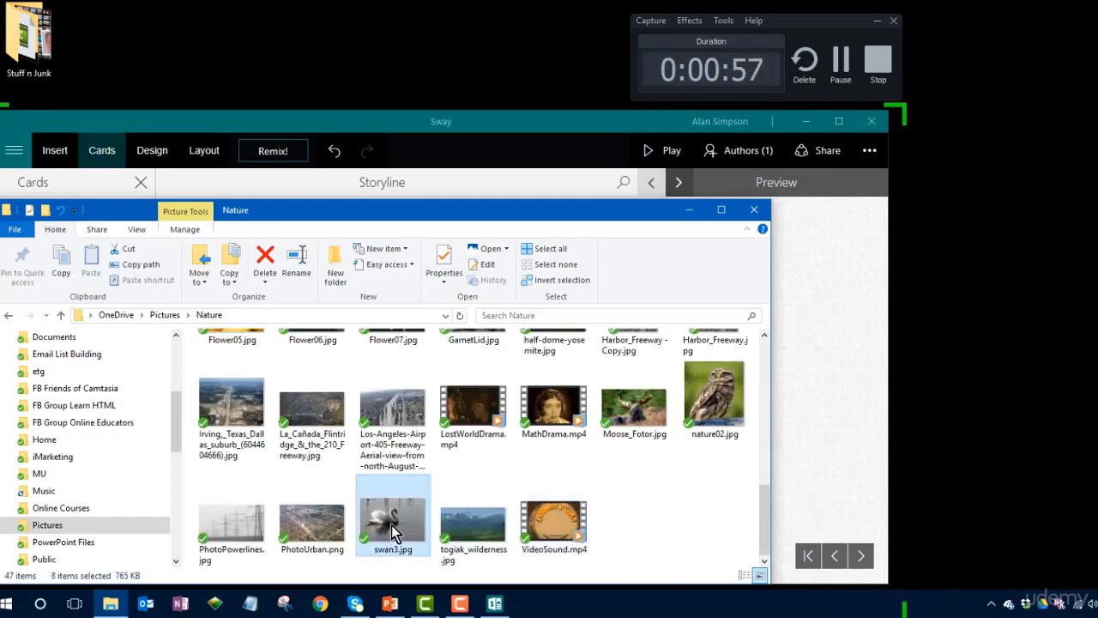
Step: Place the selected images into Sway's Stack group and close the File Explorer window
left_click_drag(377, 212, 598, 183)
left_click_drag(600, 377, 199, 443)
left_click_drag(506, 193, 403, 221)
left_click(874, 211)
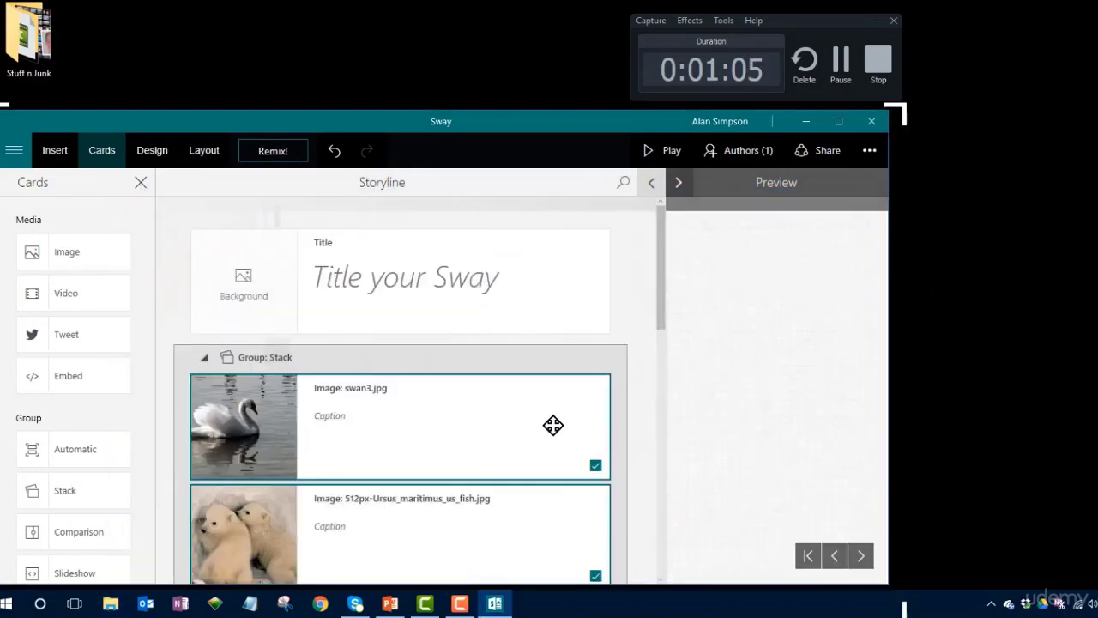
Step: Look through the image cards in the Stack group and stop the screen recording
scroll(542, 344, "down", 5)
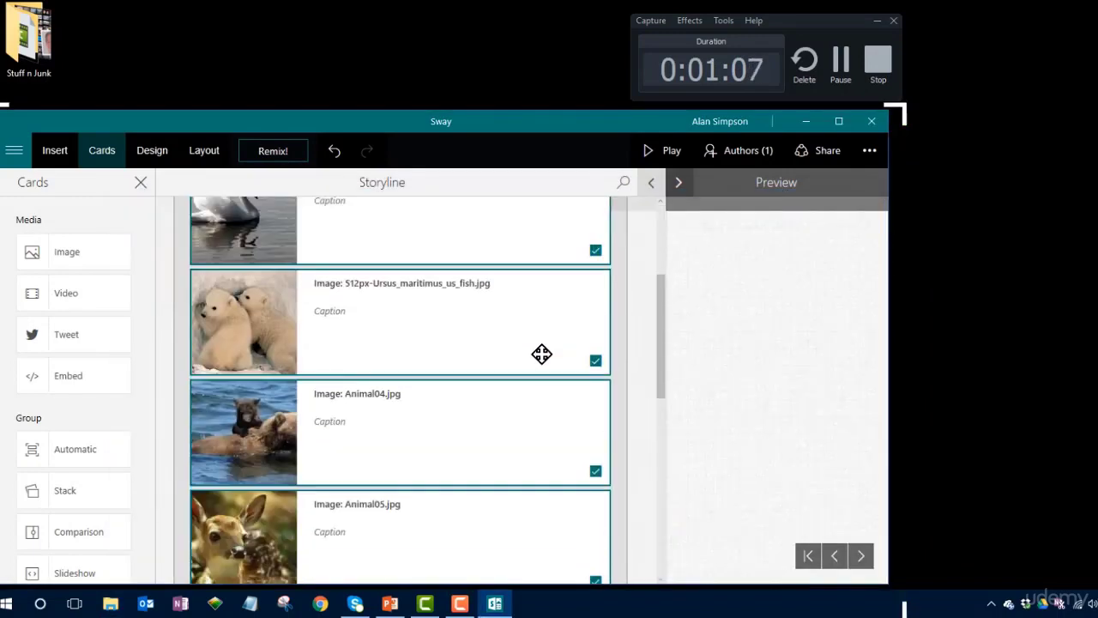
scroll(542, 353, "down", 3)
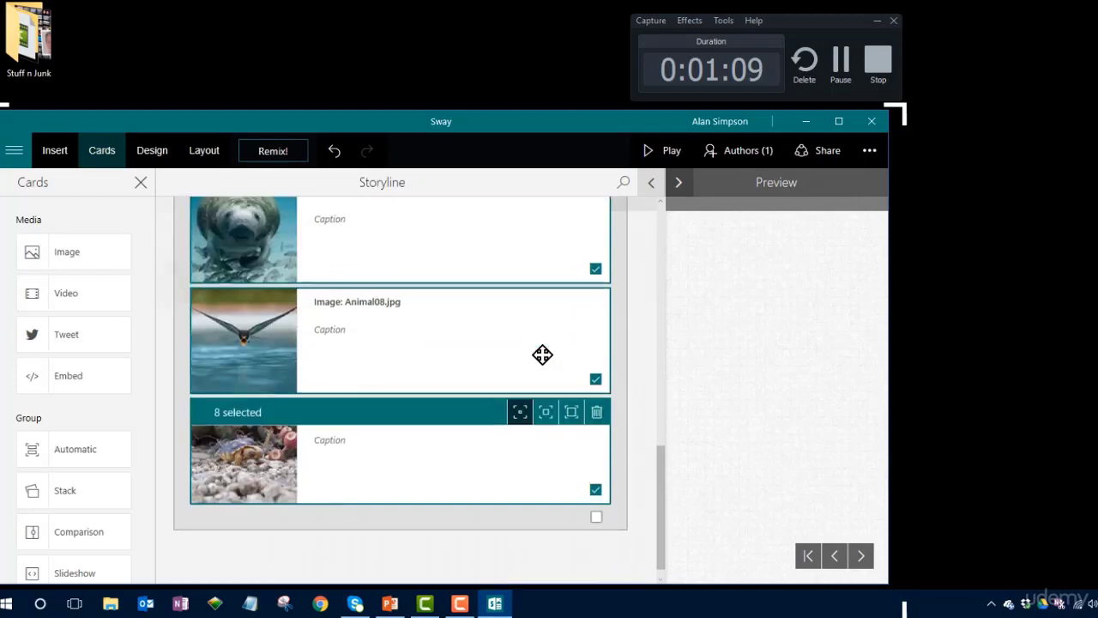
scroll(542, 353, "up", 2)
scroll(542, 355, "up", 2)
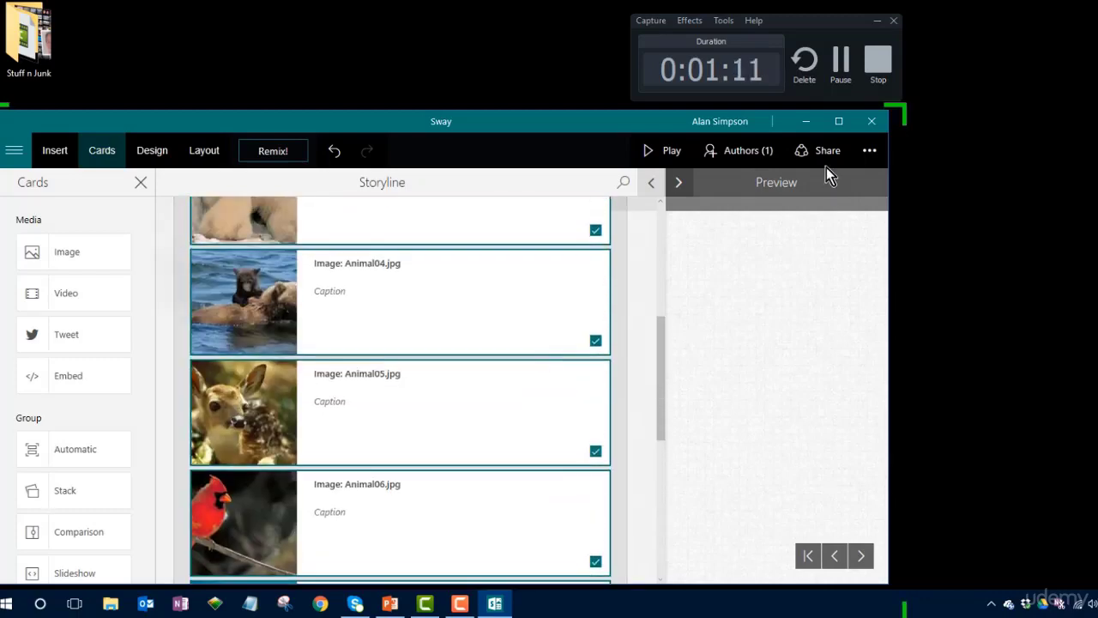
left_click(877, 69)
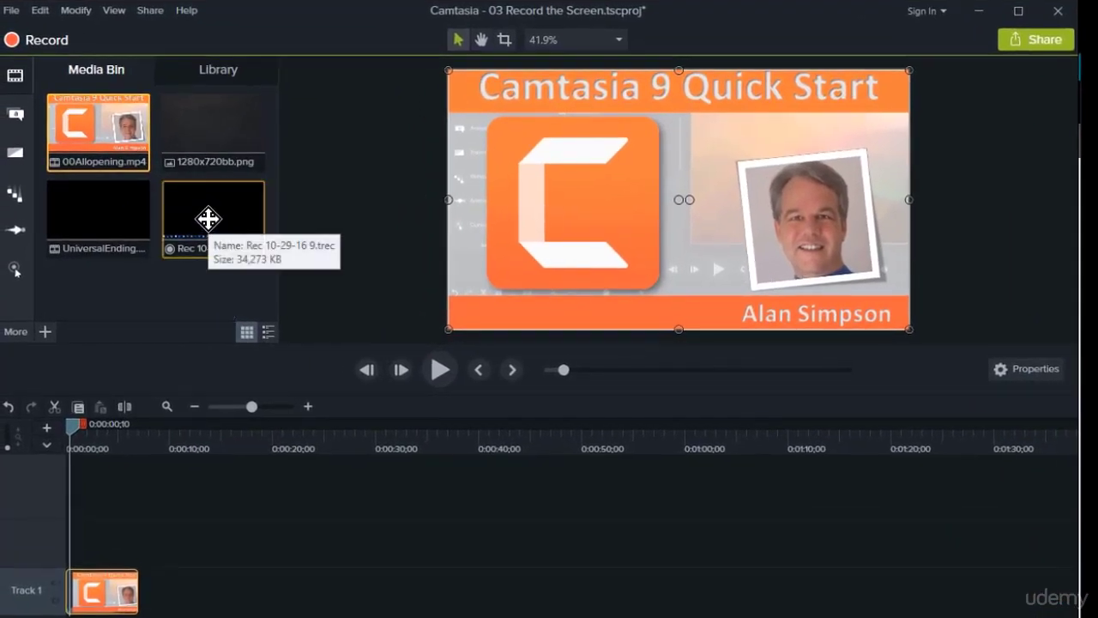
Step: Place the recording Rec 10-29-16 9 on Track 1 after the opening clip and preview its start at 0:00:08;15
mouse_move(207, 219)
left_mouse_down()
mouse_move(238, 381)
mouse_move(225, 559)
mouse_move(183, 592)
mouse_move(144, 599)
left_mouse_up()
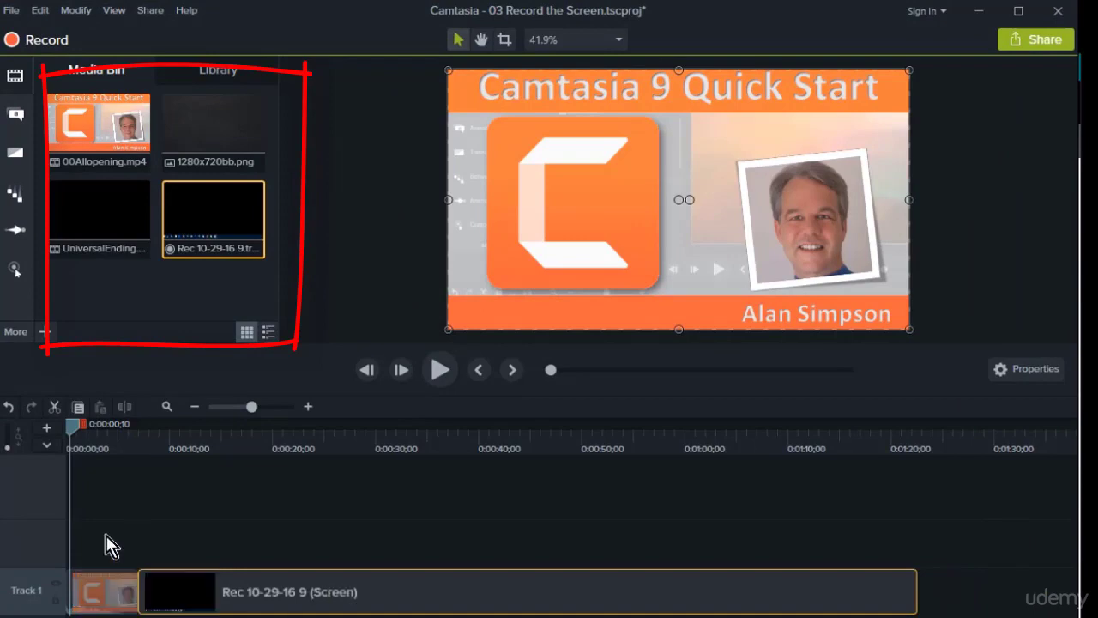
left_click_drag(77, 424, 160, 438)
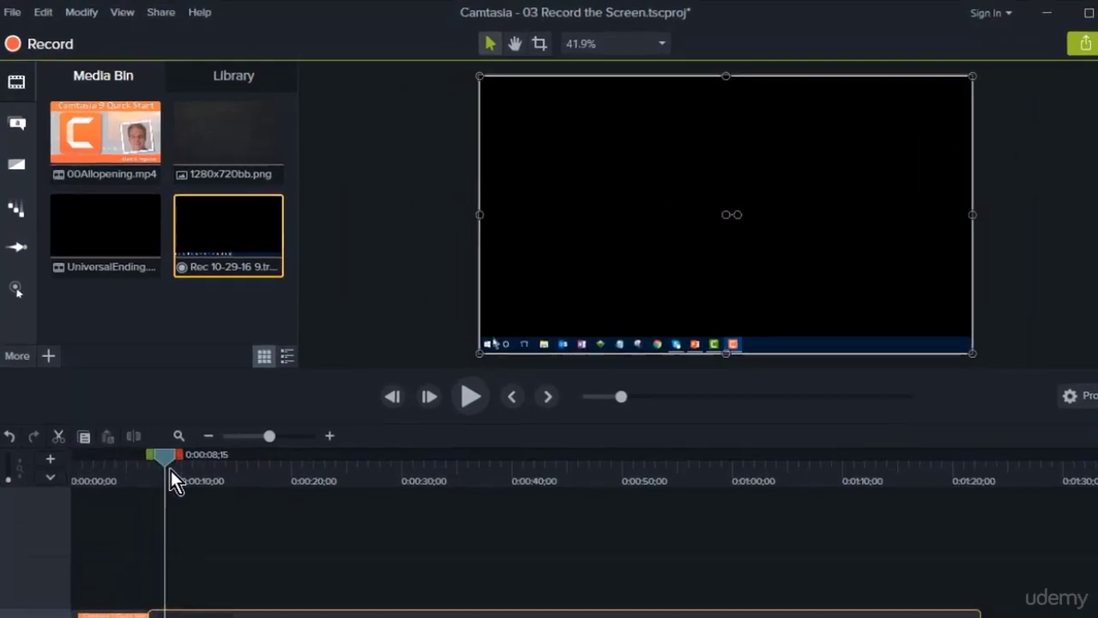
left_click(12, 12)
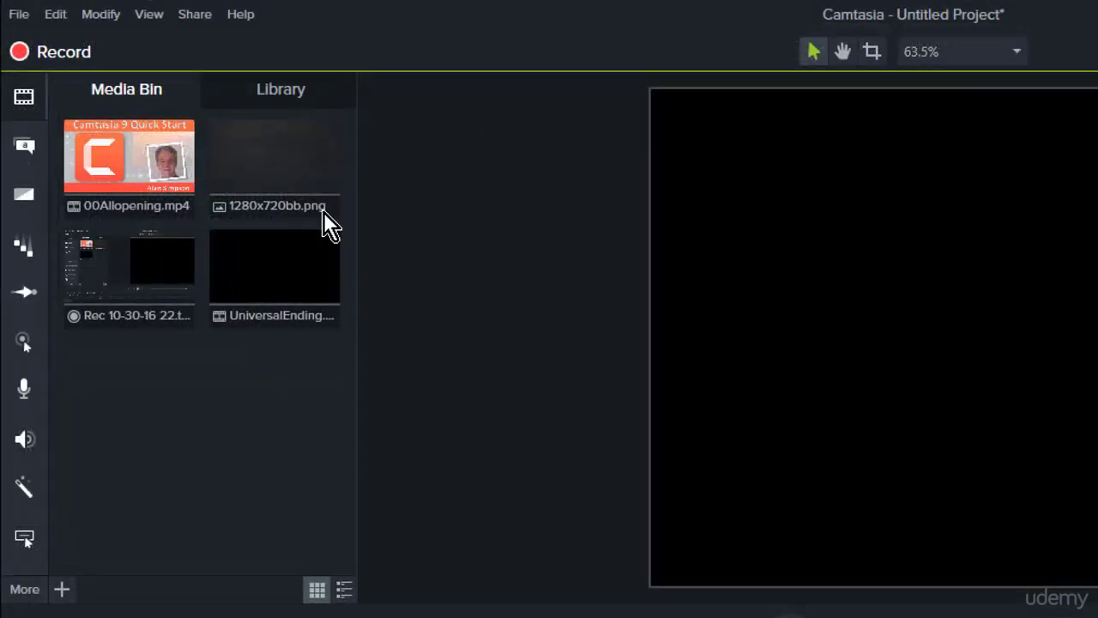
Step: Look through the Annotations, Transitions and Behaviors tools, return to the media, and widen the tool list to show its labels
left_click(319, 172)
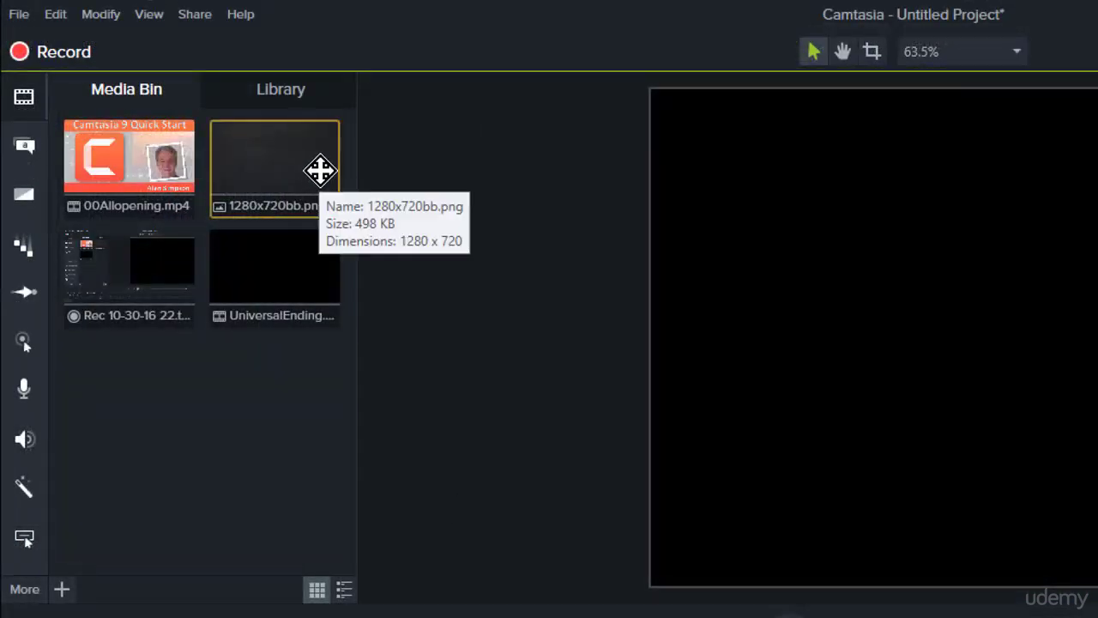
left_click(27, 134)
left_click(19, 195)
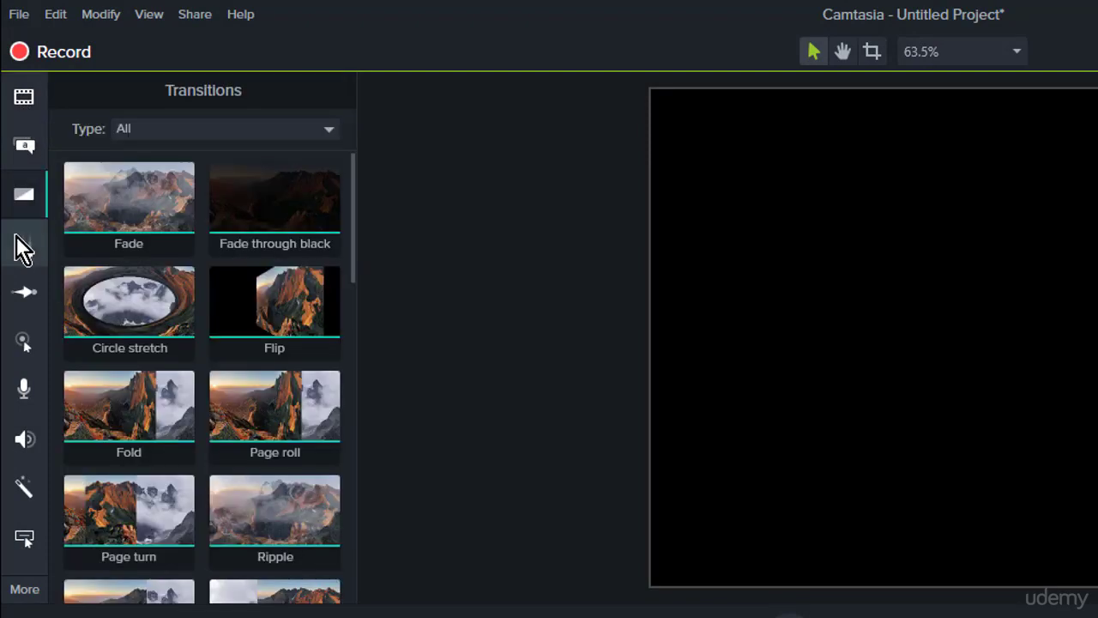
left_click(16, 240)
left_click(20, 197)
left_click(19, 144)
left_click(24, 99)
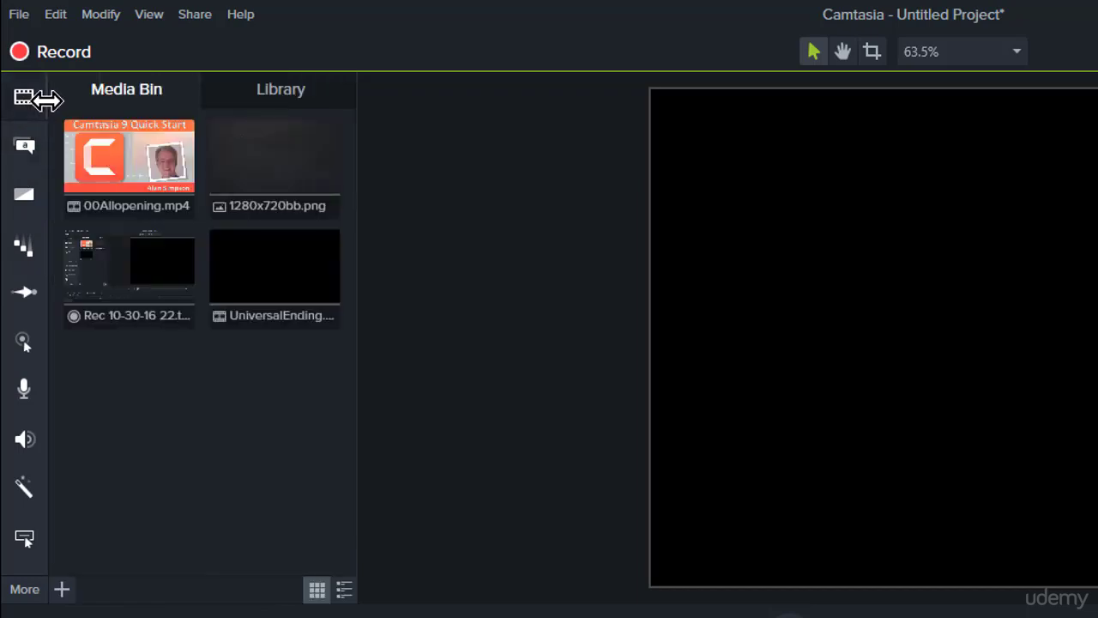
left_click_drag(48, 100, 150, 100)
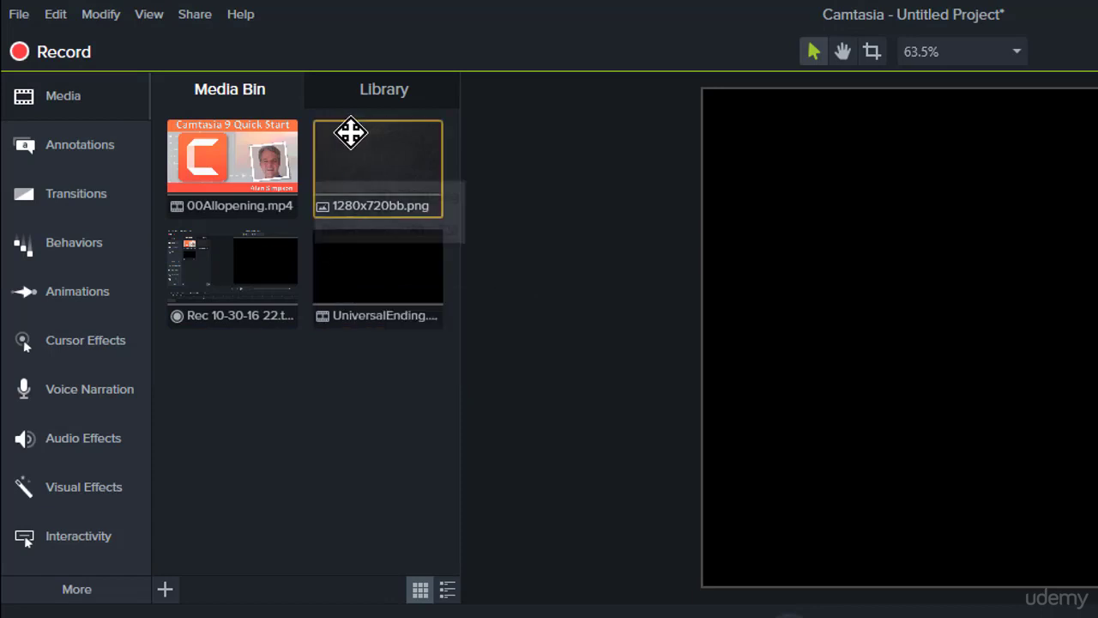
Step: Examine the assets in the Library's Icons - Buildings folder and return to the Media Bin
left_click(377, 100)
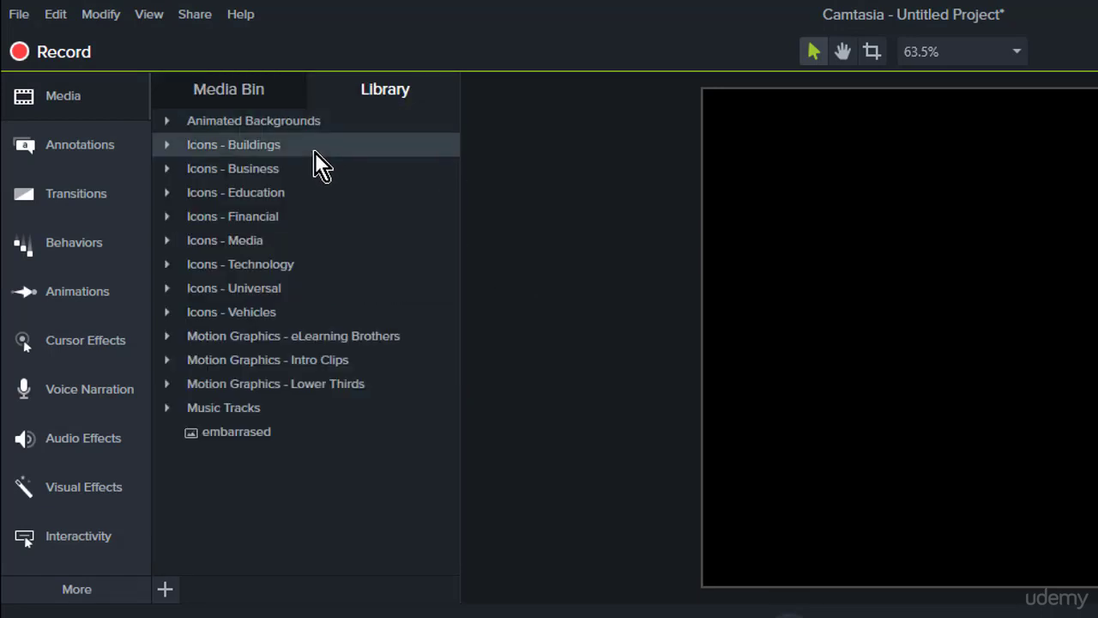
left_click(167, 145)
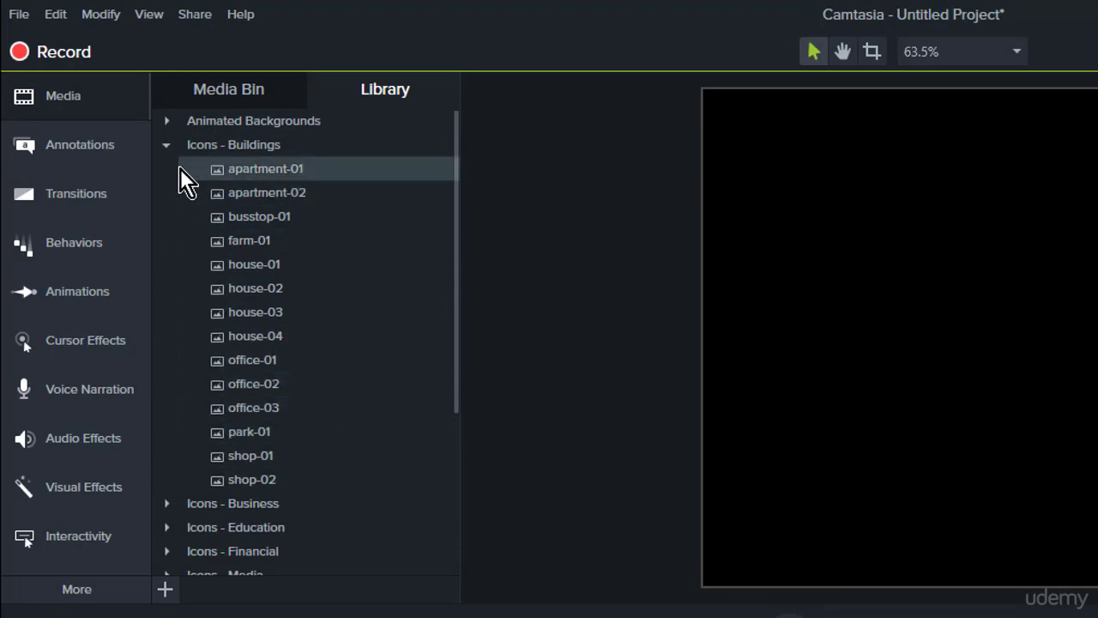
left_click(174, 153)
left_click(211, 99)
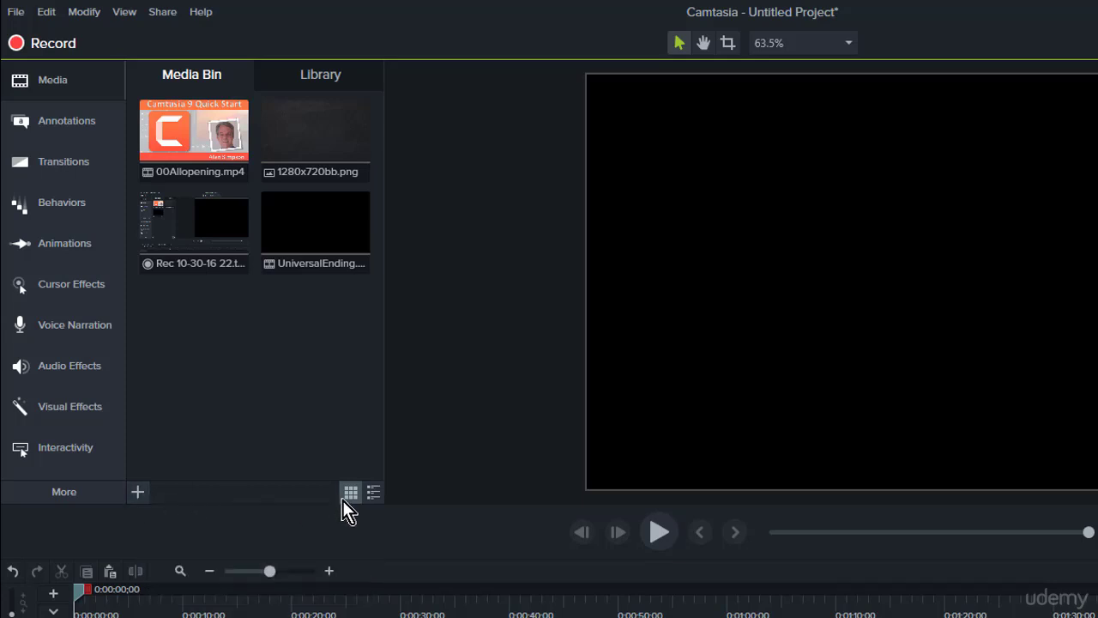
Step: Compare the Media Bin's details and thumbnail views, and narrow the tool list to icons only
left_click(373, 492)
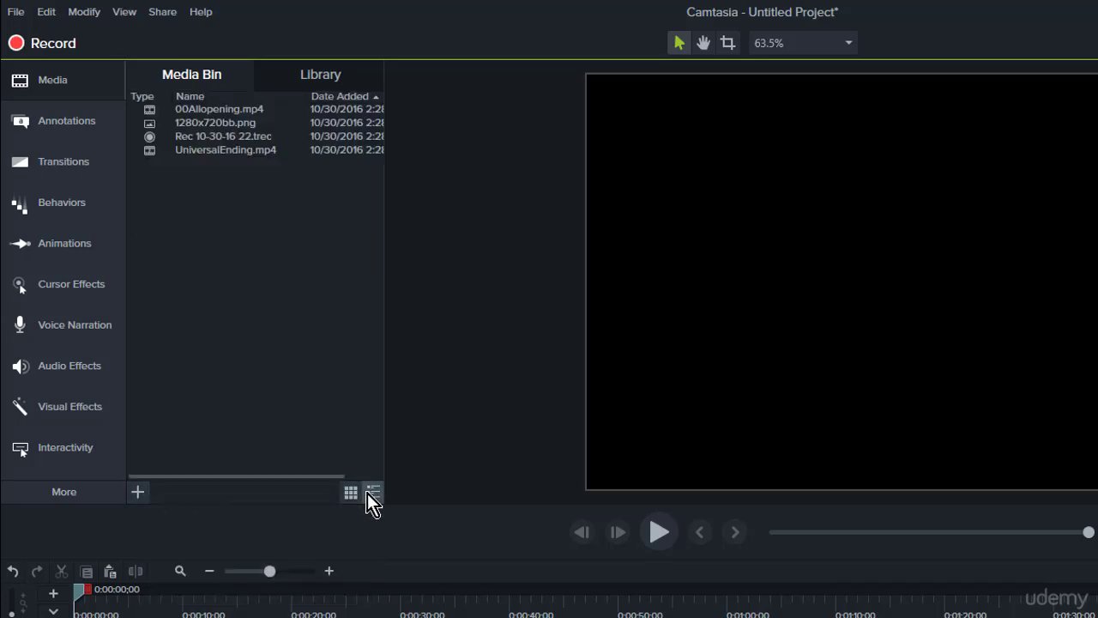
left_click(352, 492)
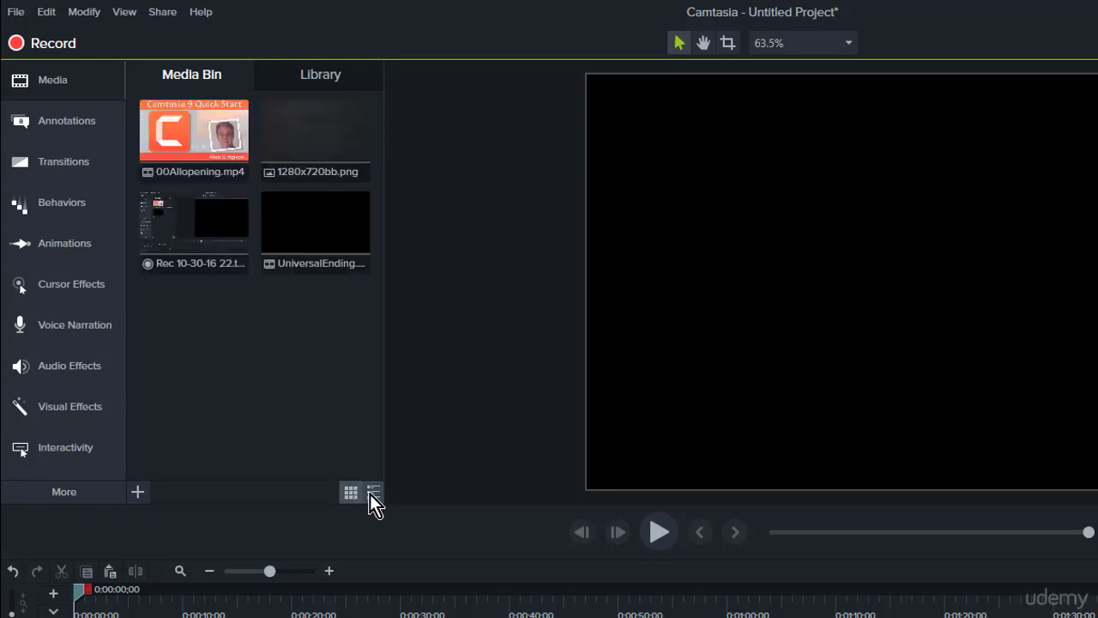
left_click(370, 493)
left_click(352, 493)
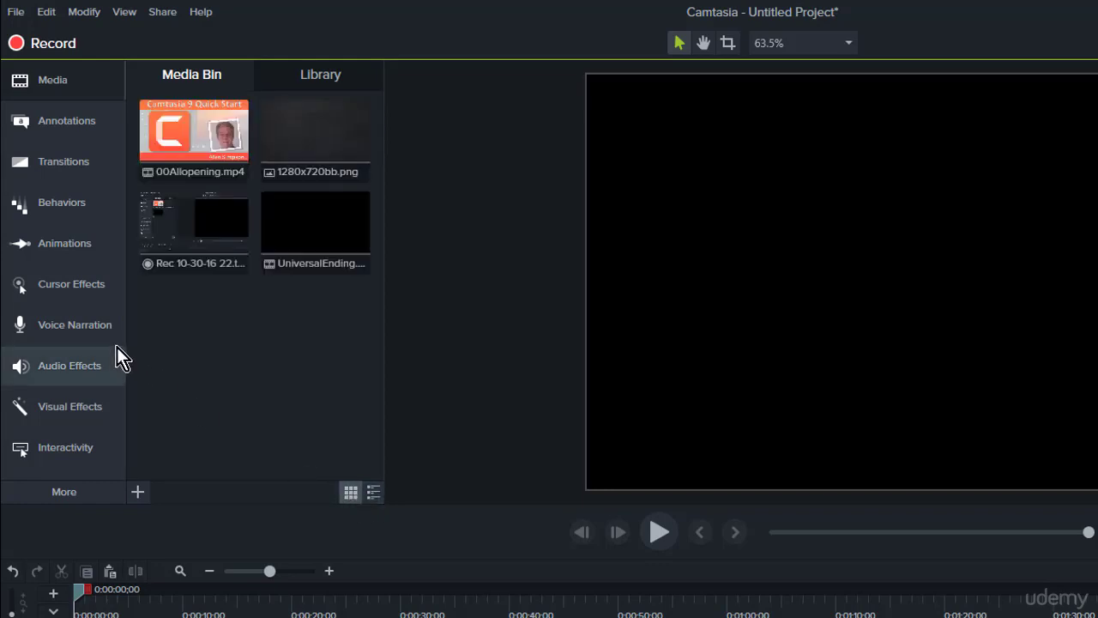
left_click_drag(126, 341, 63, 326)
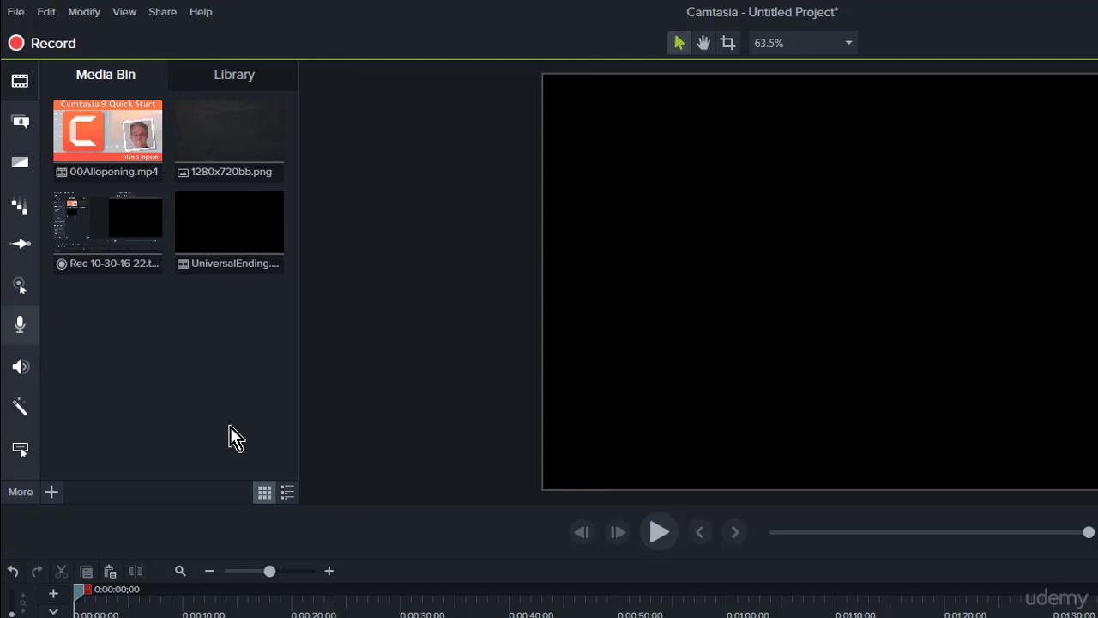
Step: Show the Media Bin as a details list, try sorting by Date Added, and return to thumbnails
left_click(294, 488)
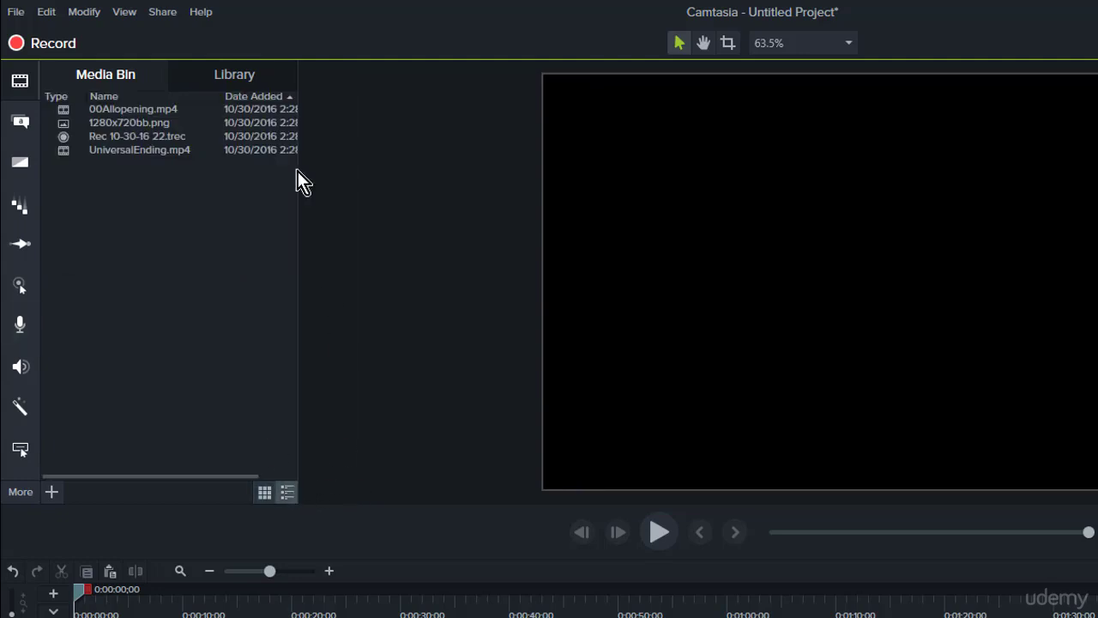
left_click(288, 100)
left_click(291, 96)
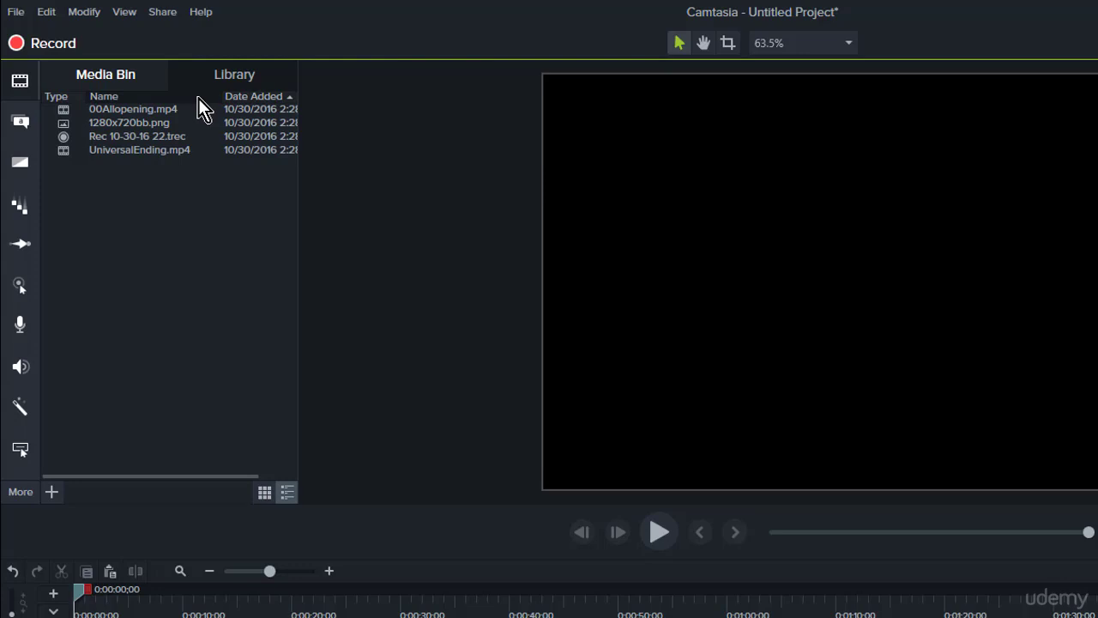
left_click(265, 488)
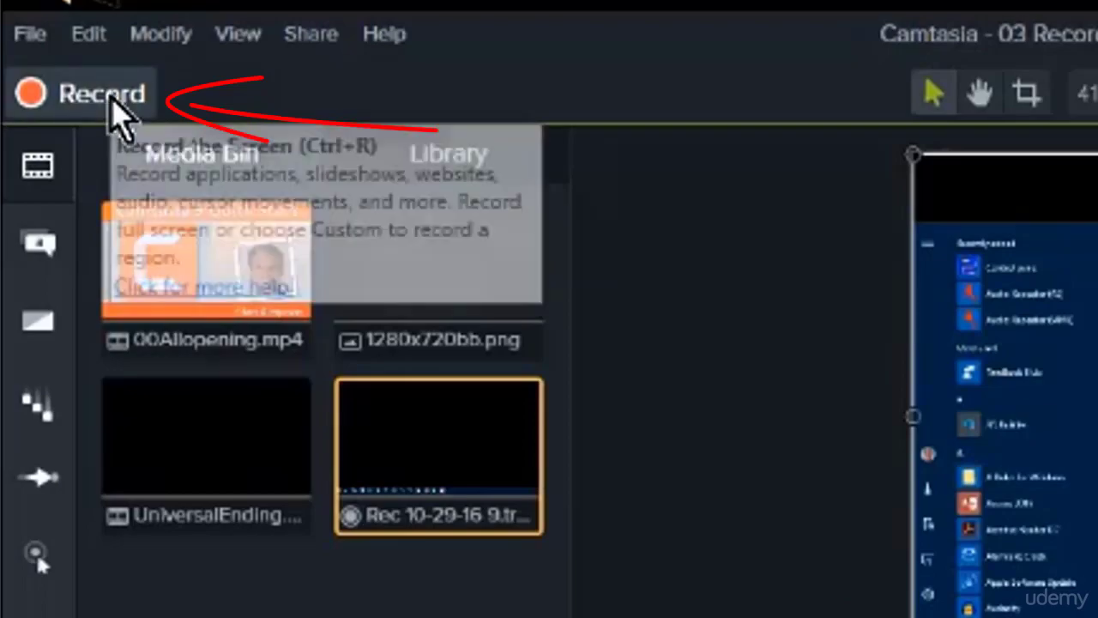
Step: Open the screen recorder for a new recording
left_click(112, 101)
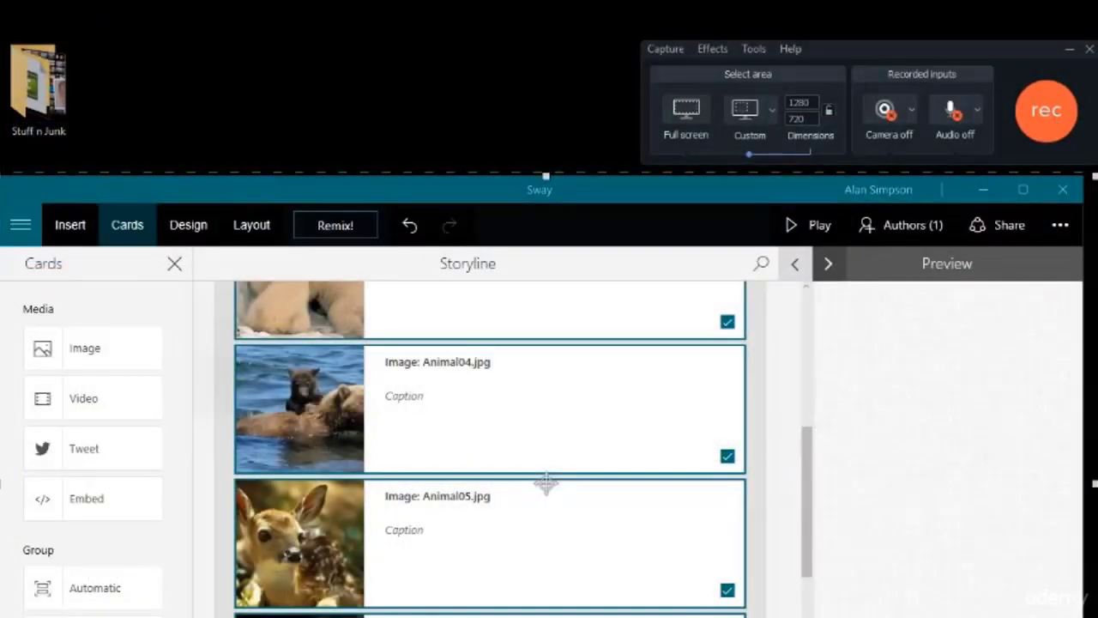
Step: Record the custom 1280x720 area while demonstrating the expand control on the Sway image stack
left_click(1043, 117)
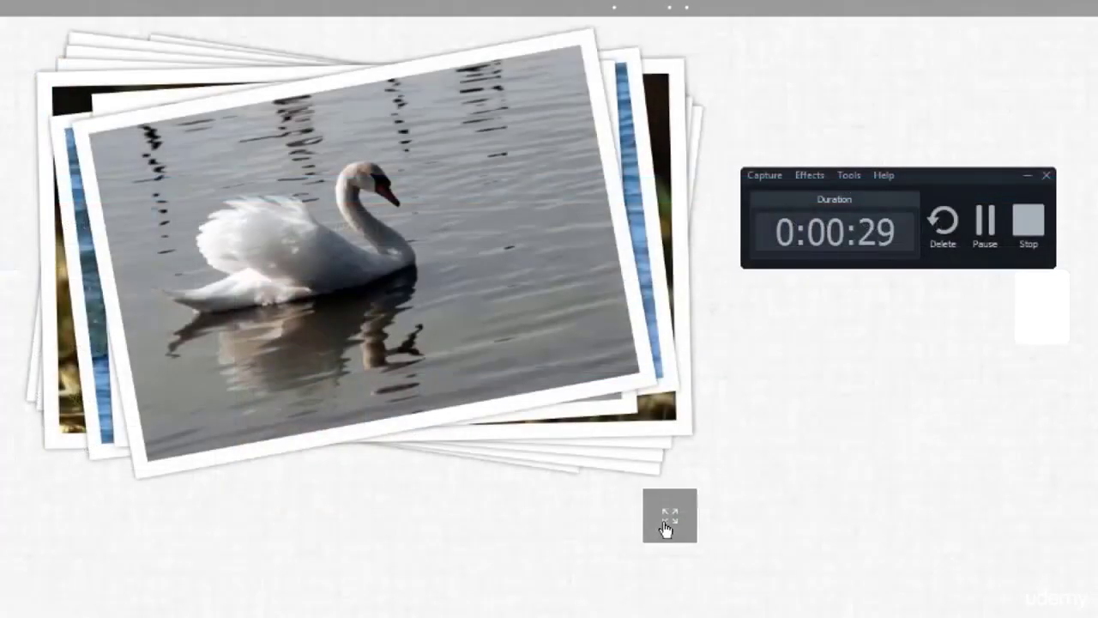
left_click(665, 529)
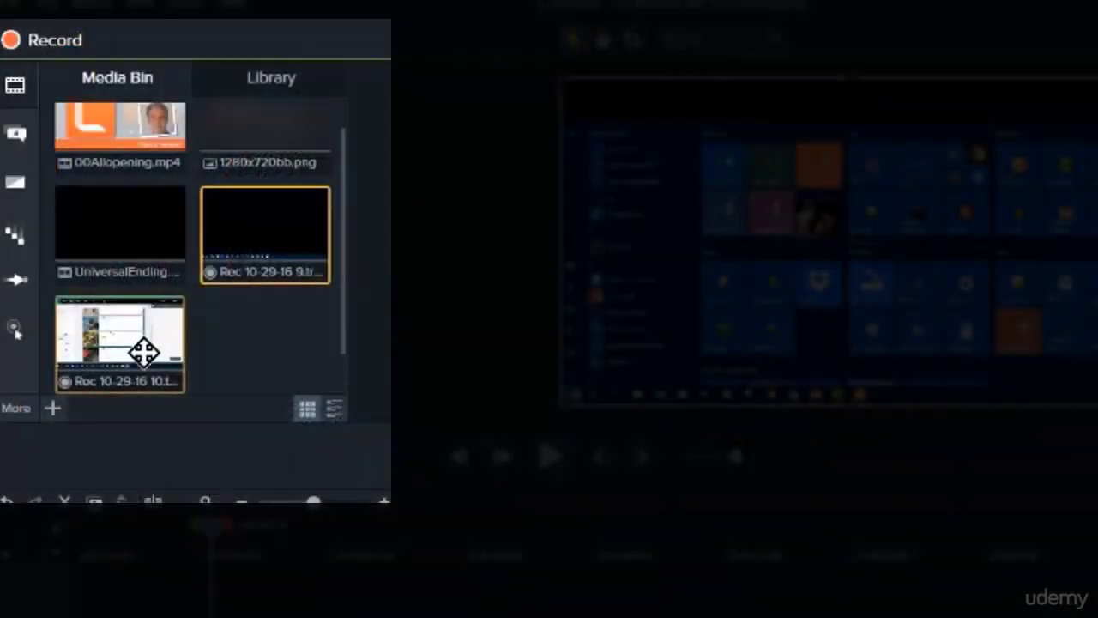
Step: Locate the new Sway recording in the Media Bin and select it, followed by the UniversalEnding clip
left_click(143, 351)
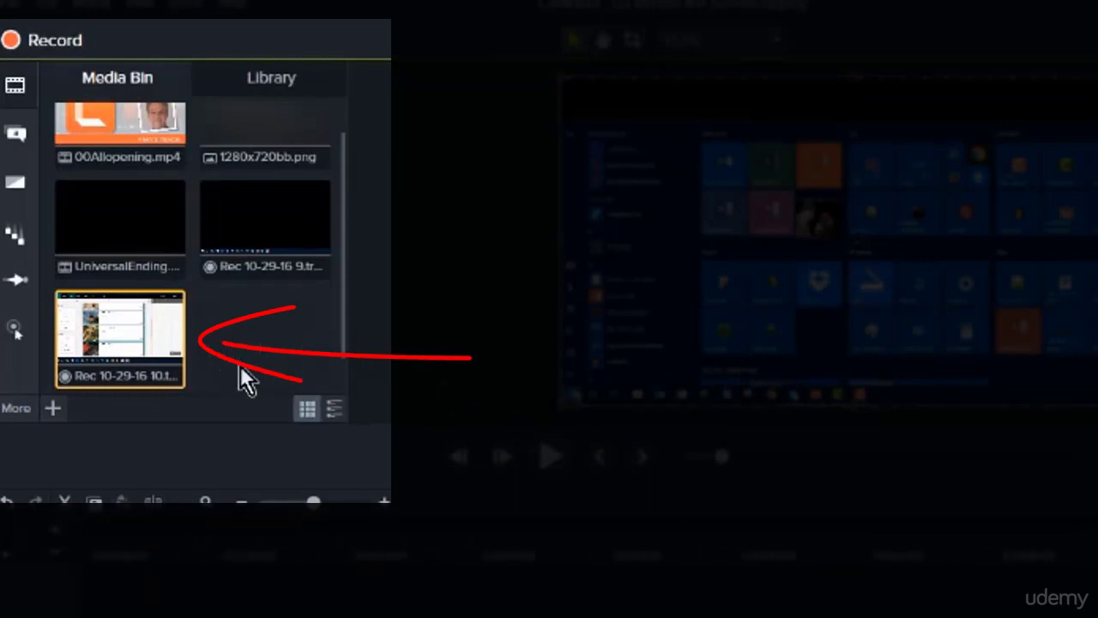
scroll(248, 360, "up", 1)
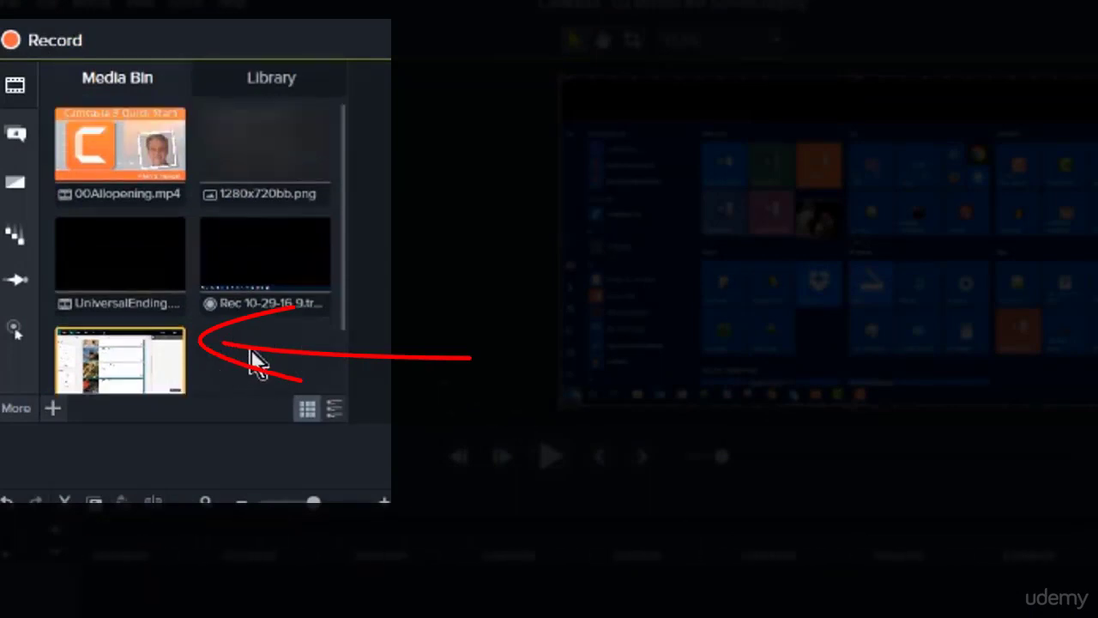
left_click_drag(183, 319, 498, 446)
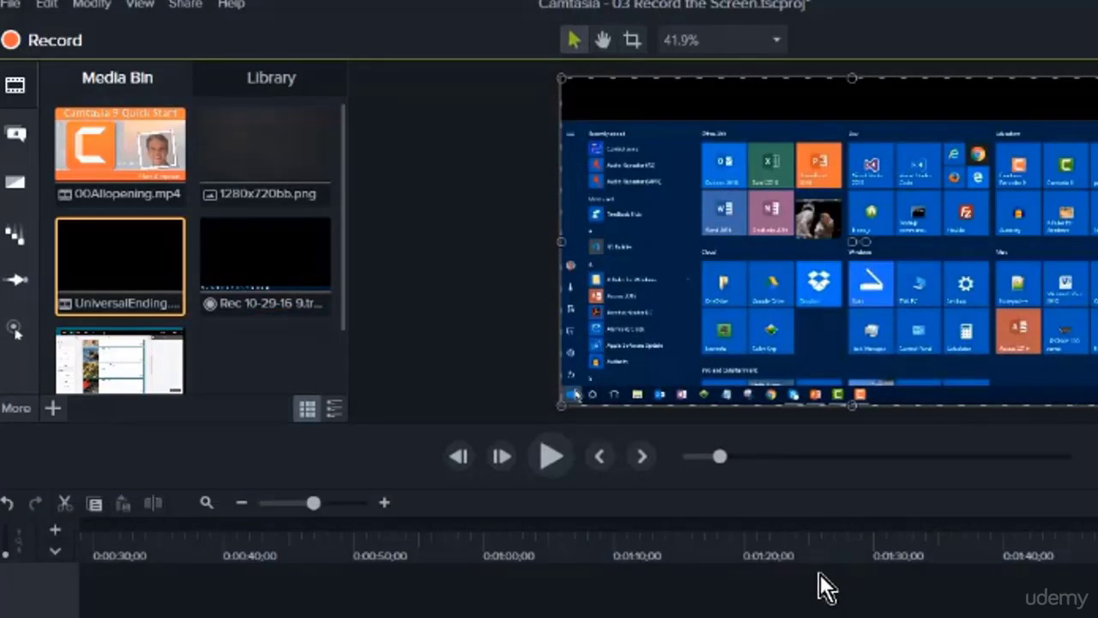
Step: Save the project under its existing name, 03 Record the Screen
left_click(11, 5)
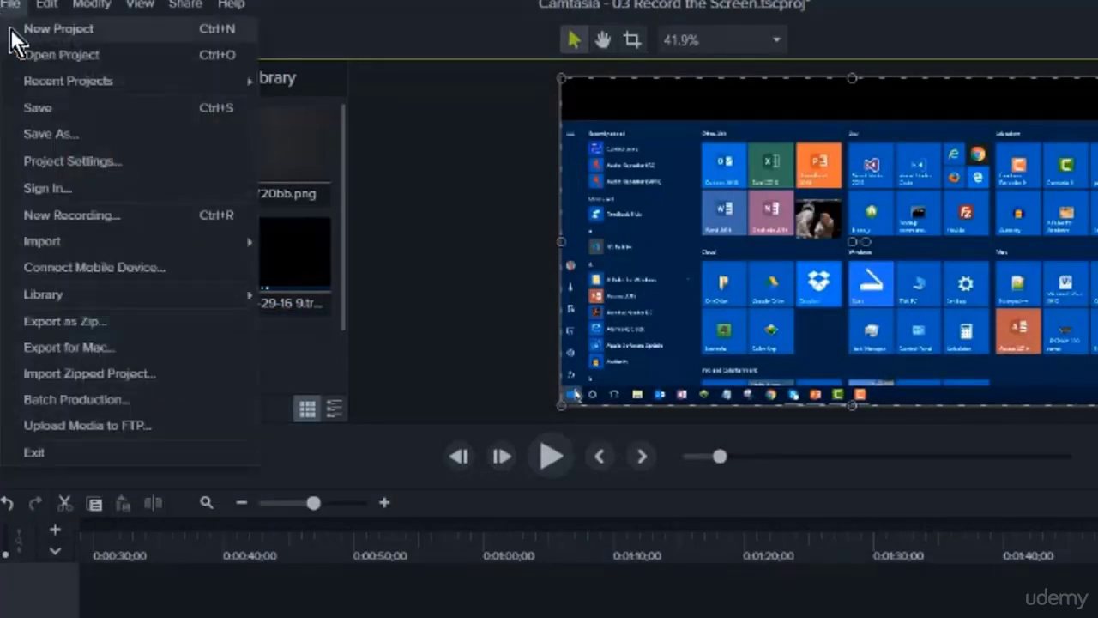
left_click(41, 105)
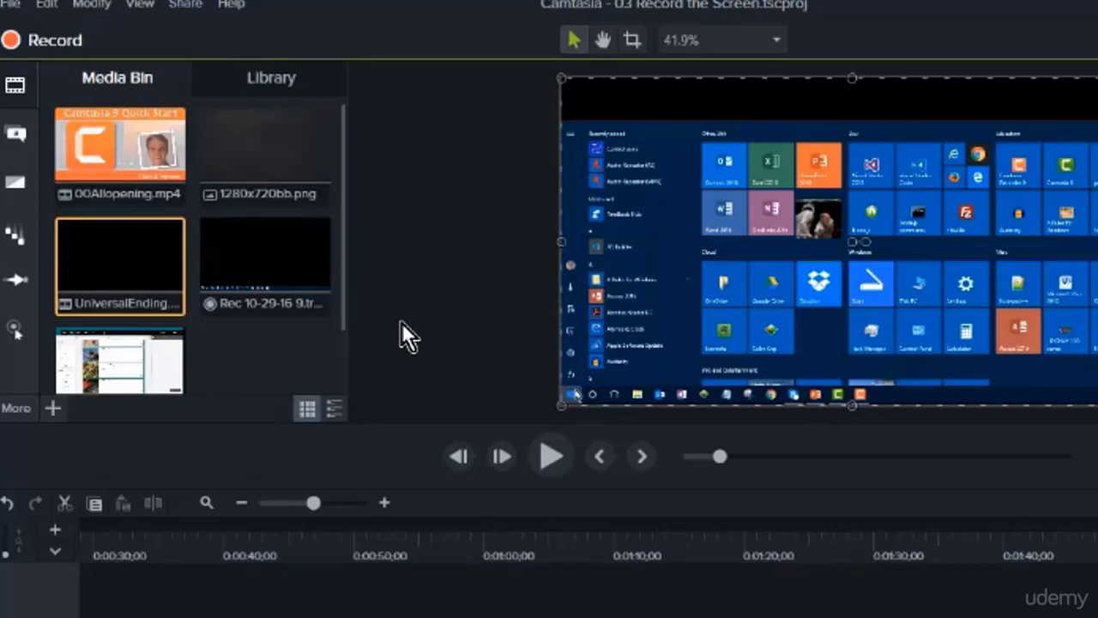
scroll(403, 324, "down", 2)
scroll(405, 325, "up", 1)
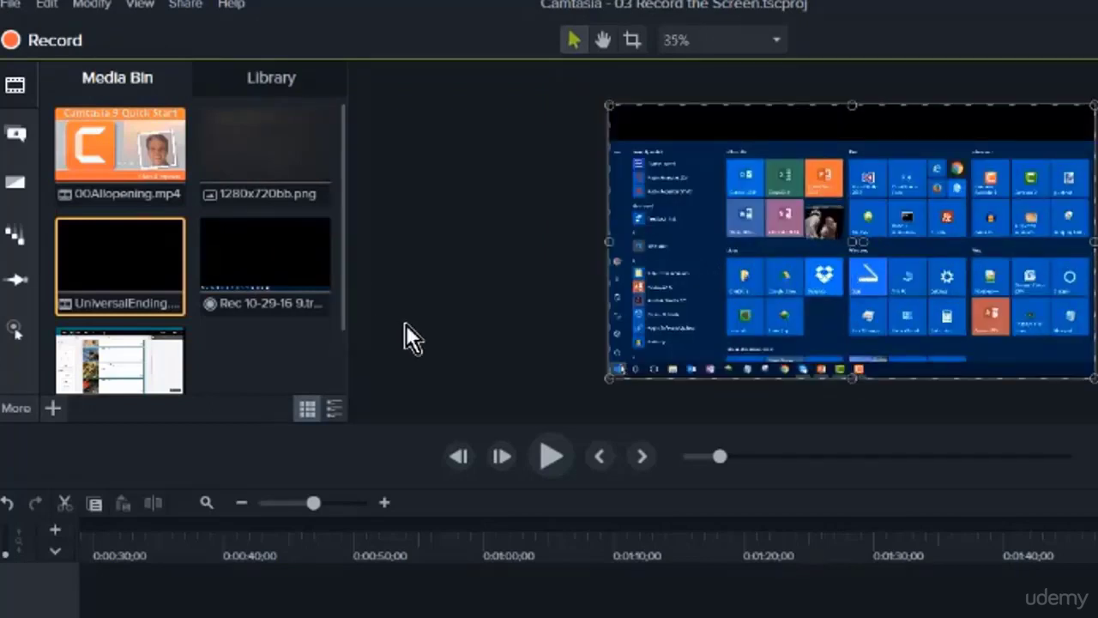